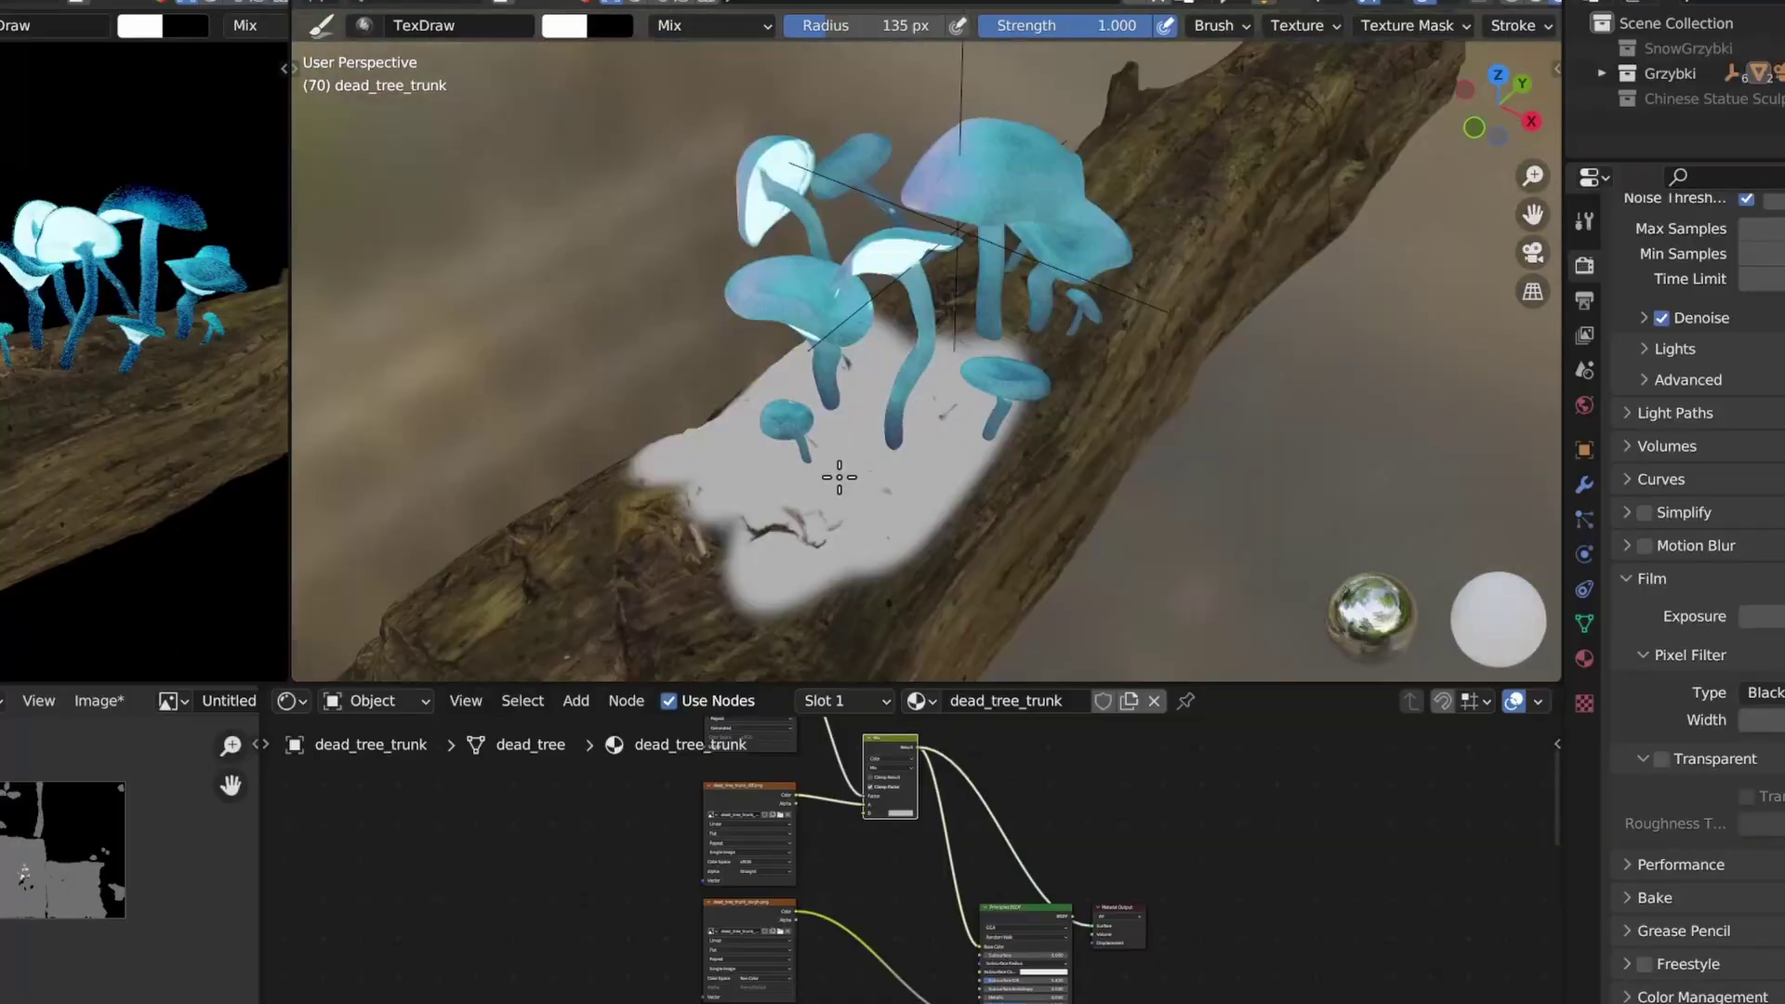
# Orbit toward the painted white patch and scale the plane larger on the trunk.
pyautogui.moveTo(839, 477)
pyautogui.mouseDown(button='middle')
pyautogui.moveTo(1041, 316)
pyautogui.moveTo(1008, 279)
pyautogui.moveTo(549, 379)
pyautogui.moveTo(929, 338)
pyautogui.moveTo(1212, 259)
pyautogui.moveTo(928, 275)
pyautogui.moveTo(1068, 260)
pyautogui.mouseUp(button='middle')
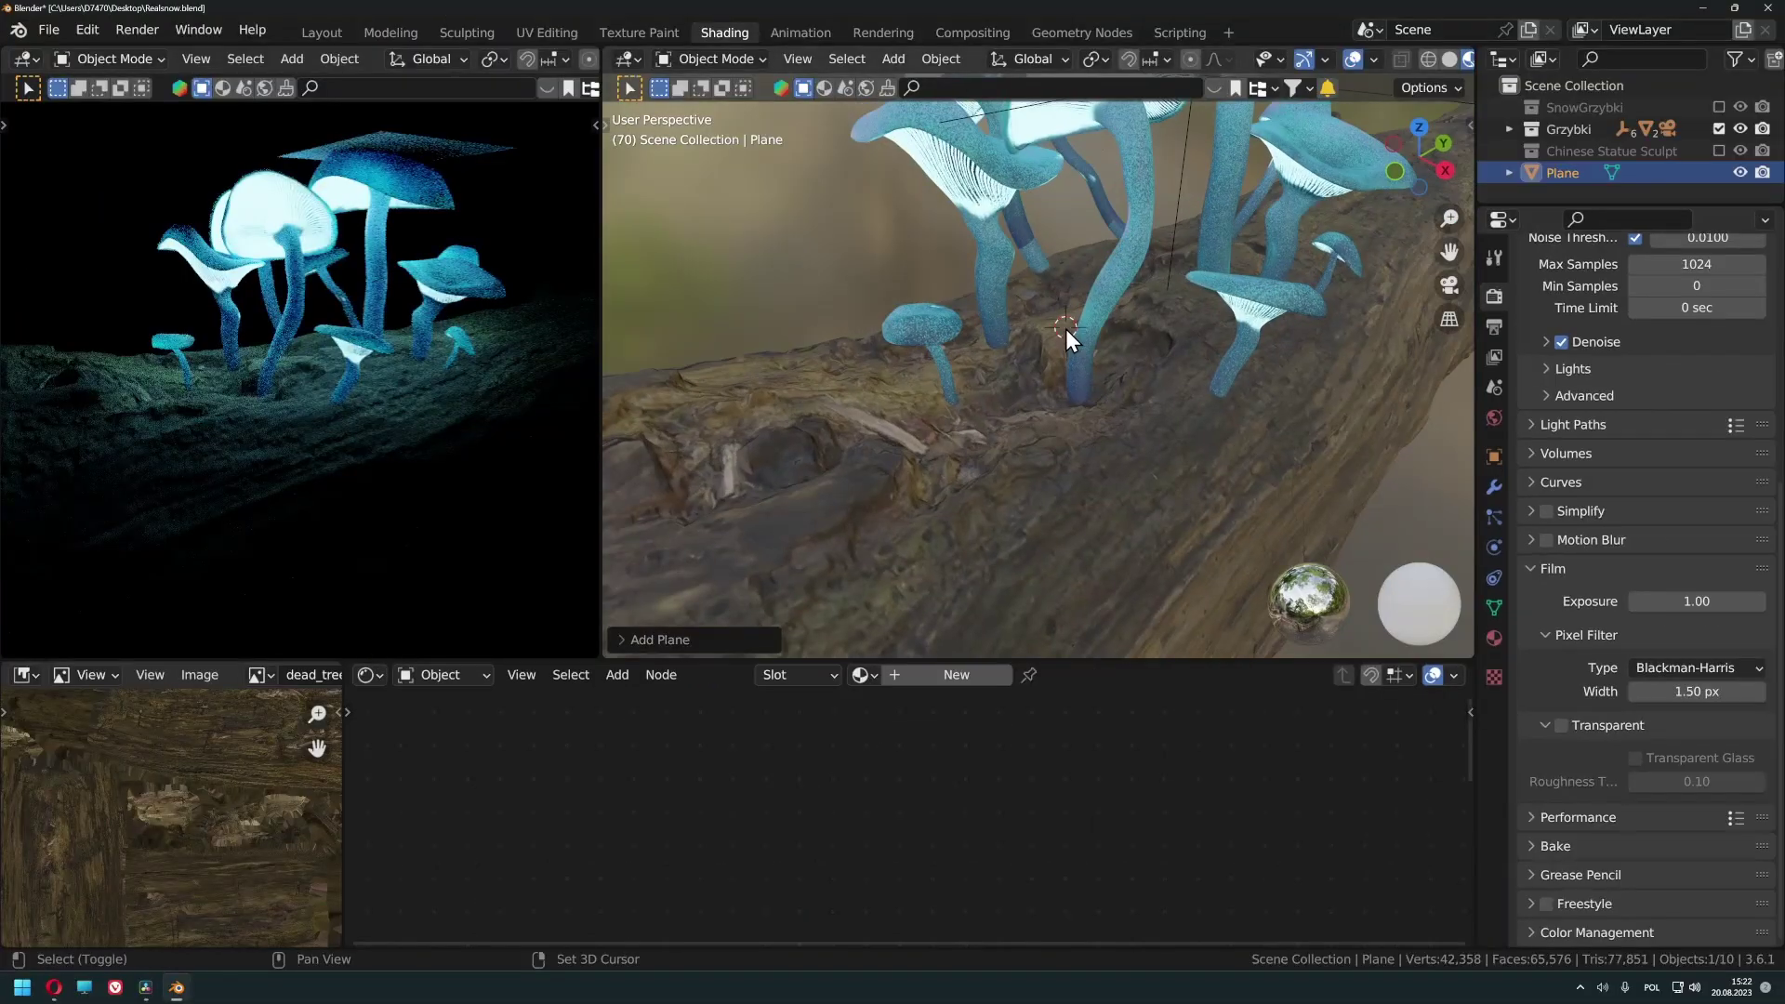
pyautogui.press('s')
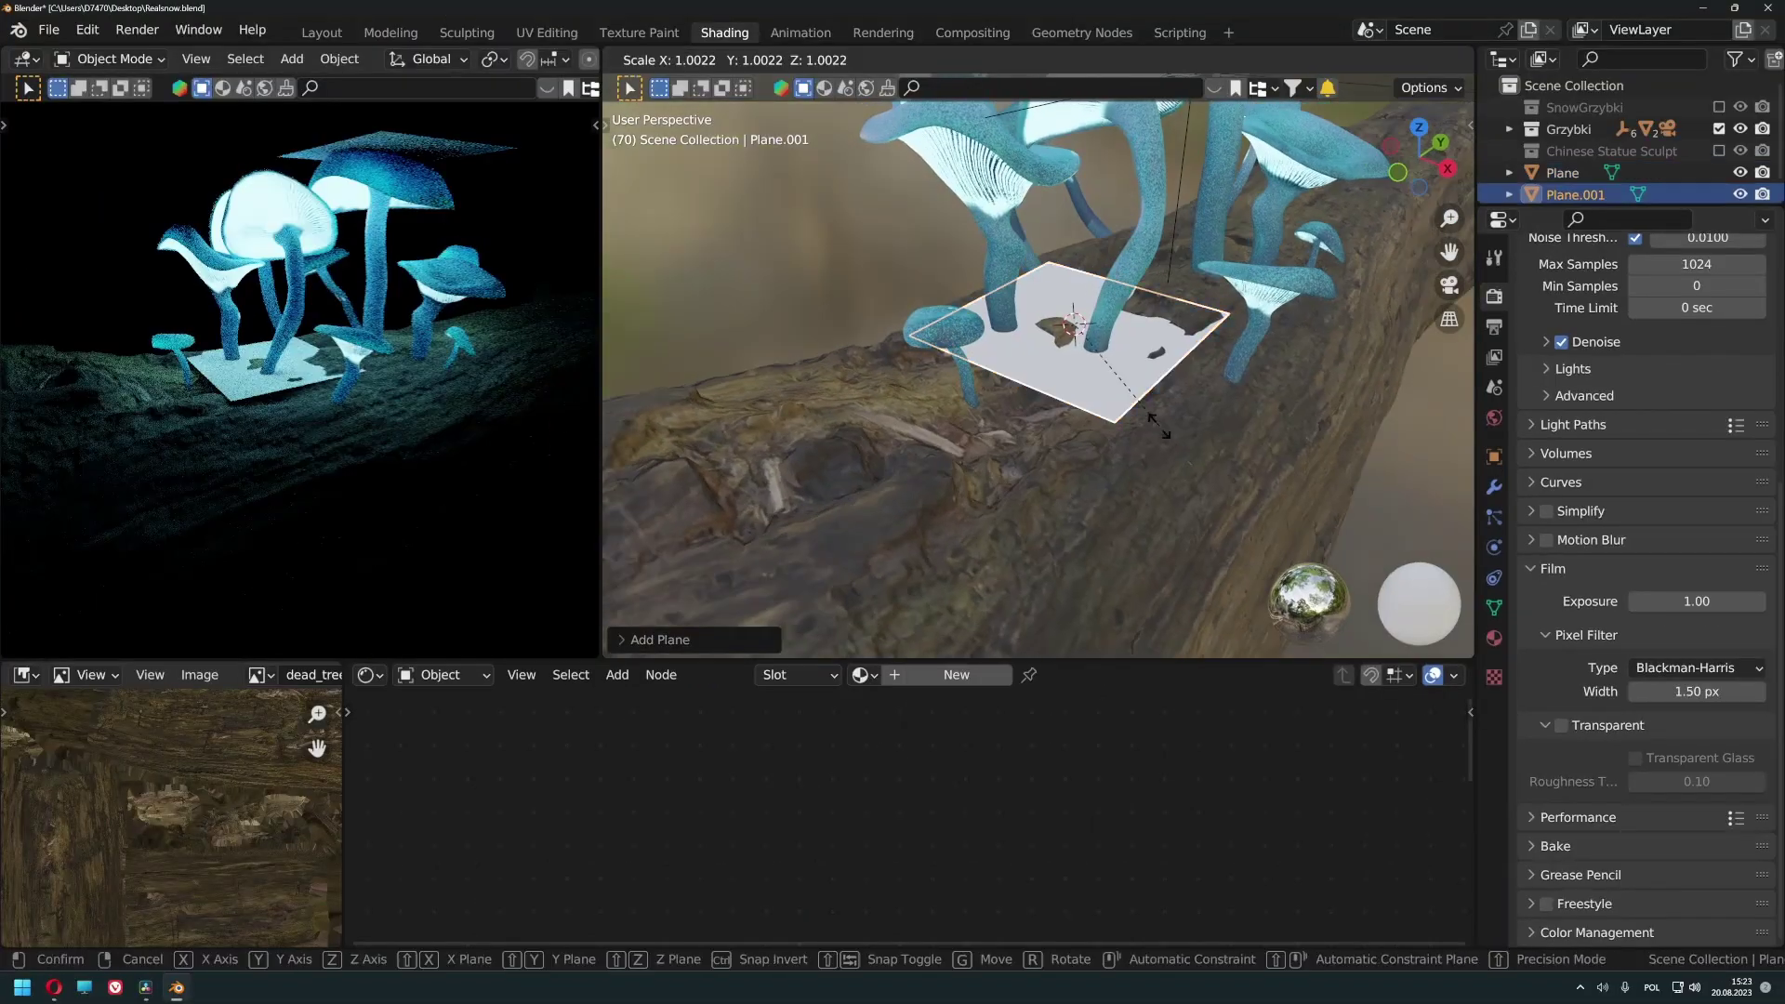
pyautogui.click(1023, 342)
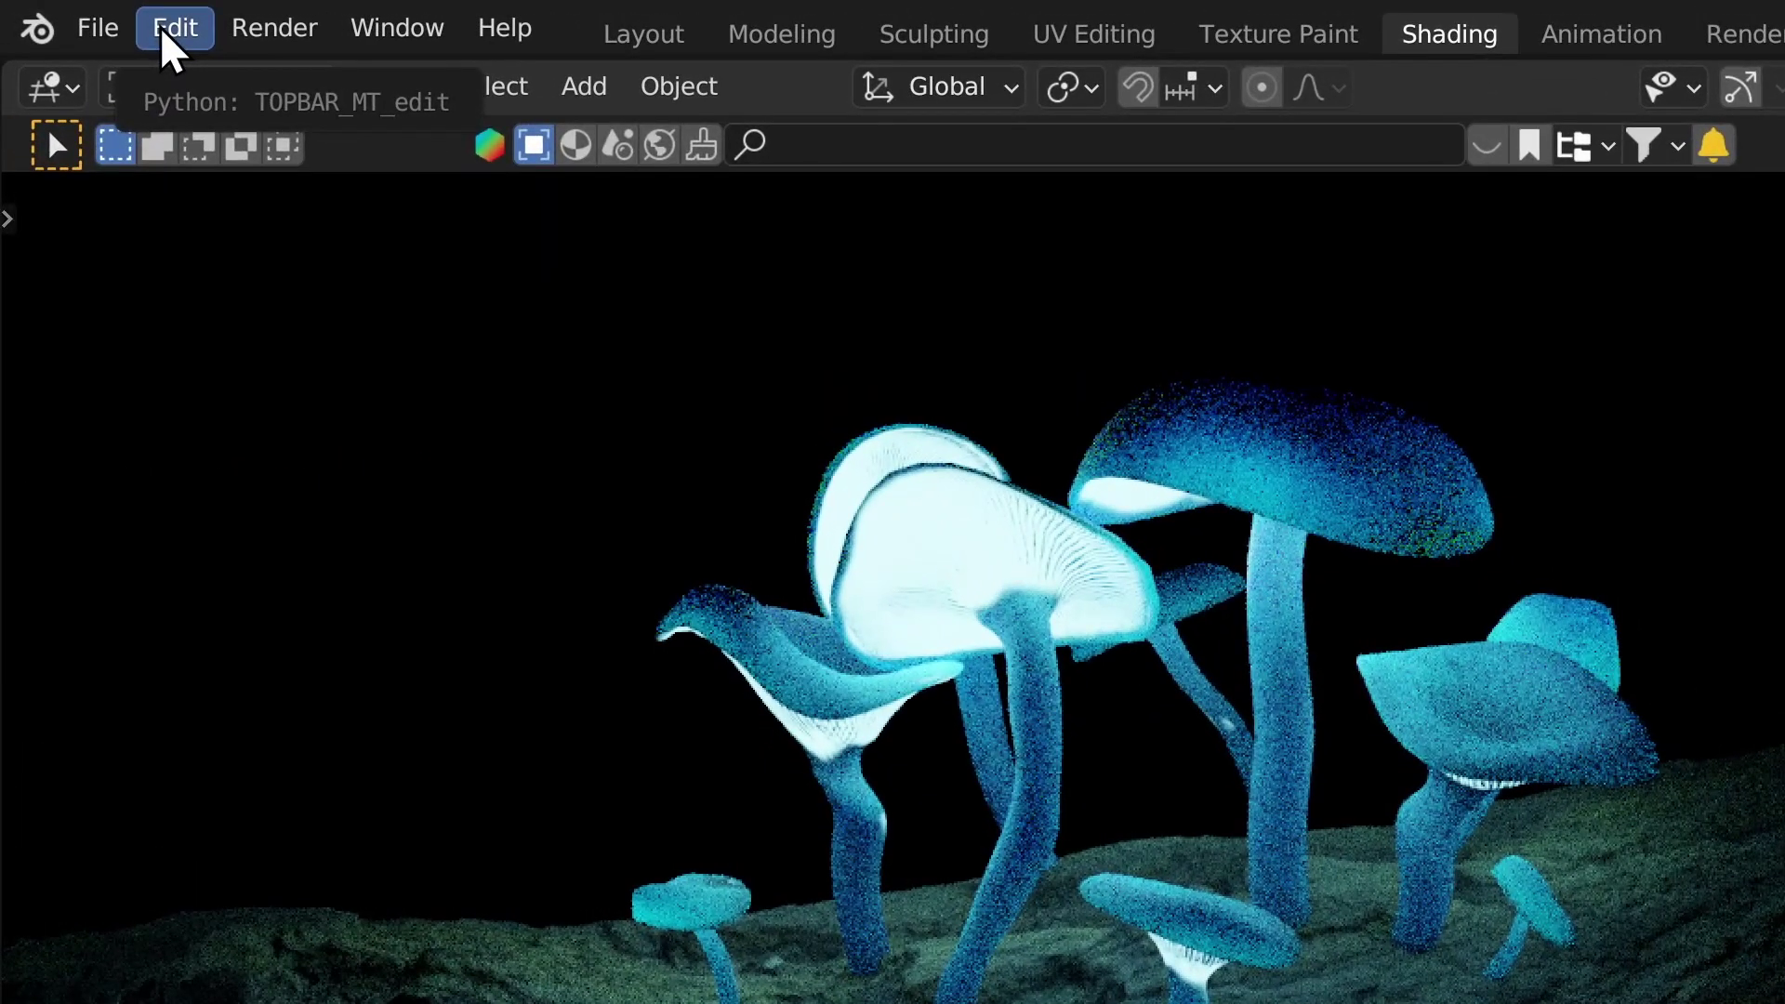
# Enable the Object: Real Snow add-on, found by searching 'snow' in Preferences.
pyautogui.click(159, 26)
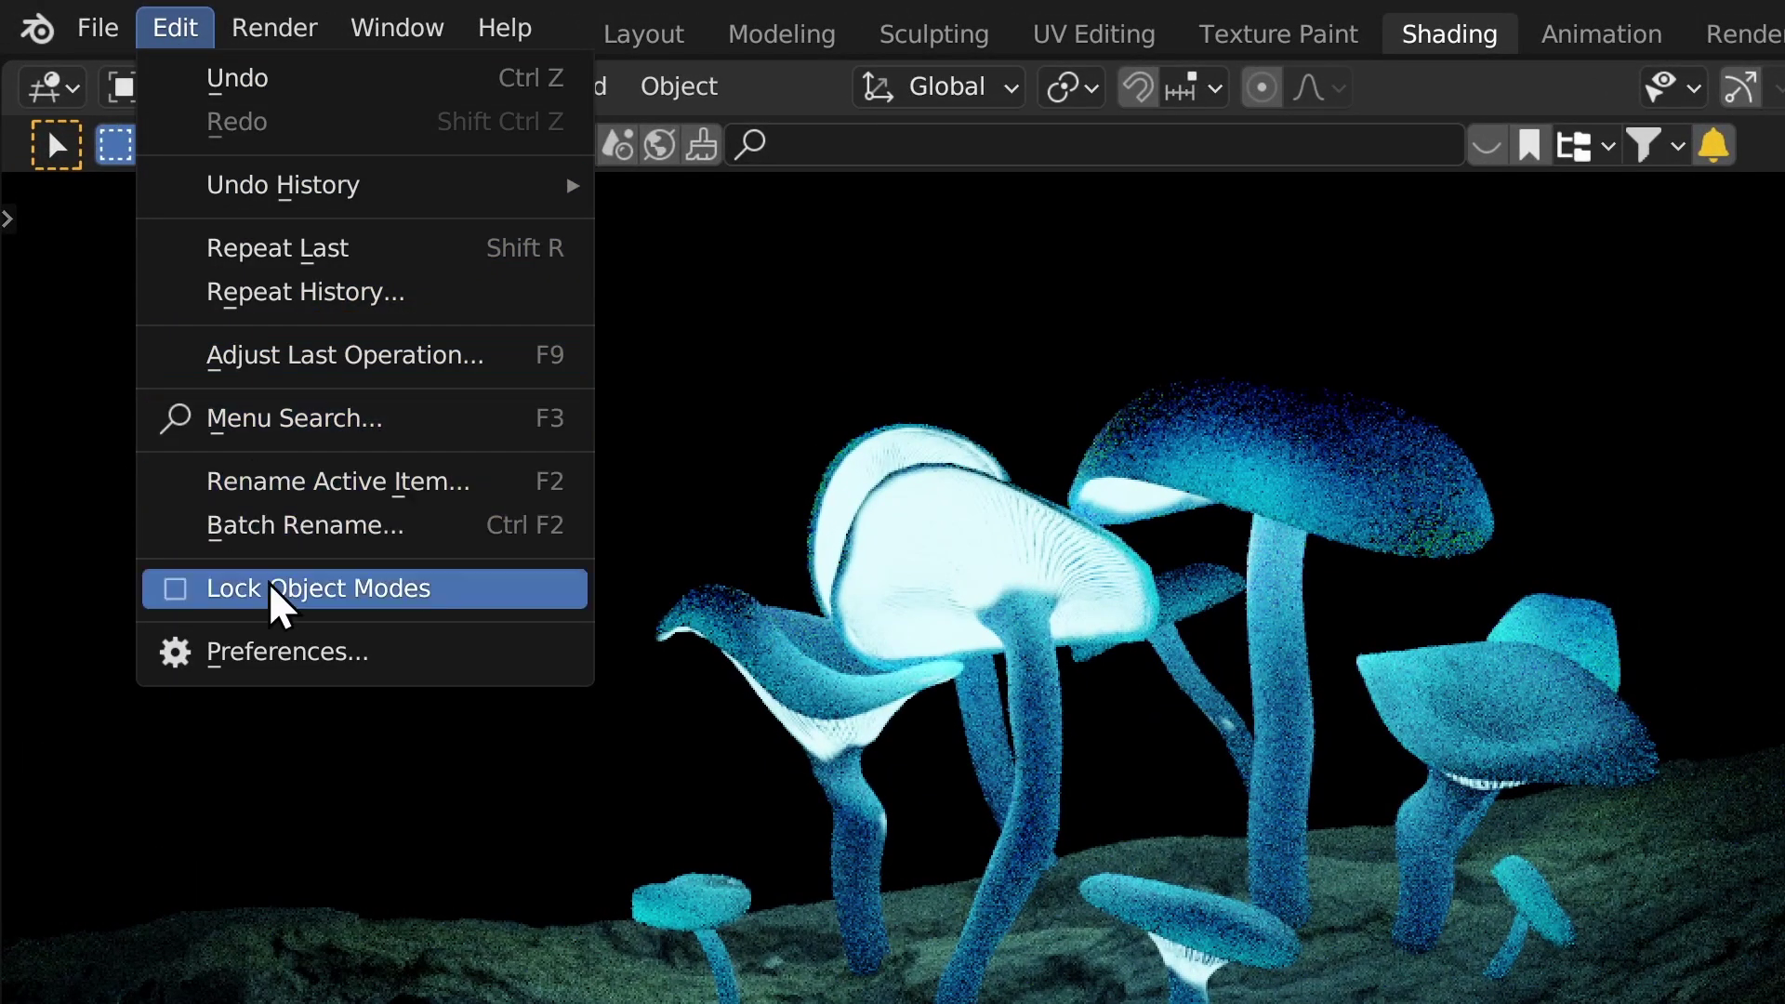
pyautogui.click(283, 654)
pyautogui.click(164, 490)
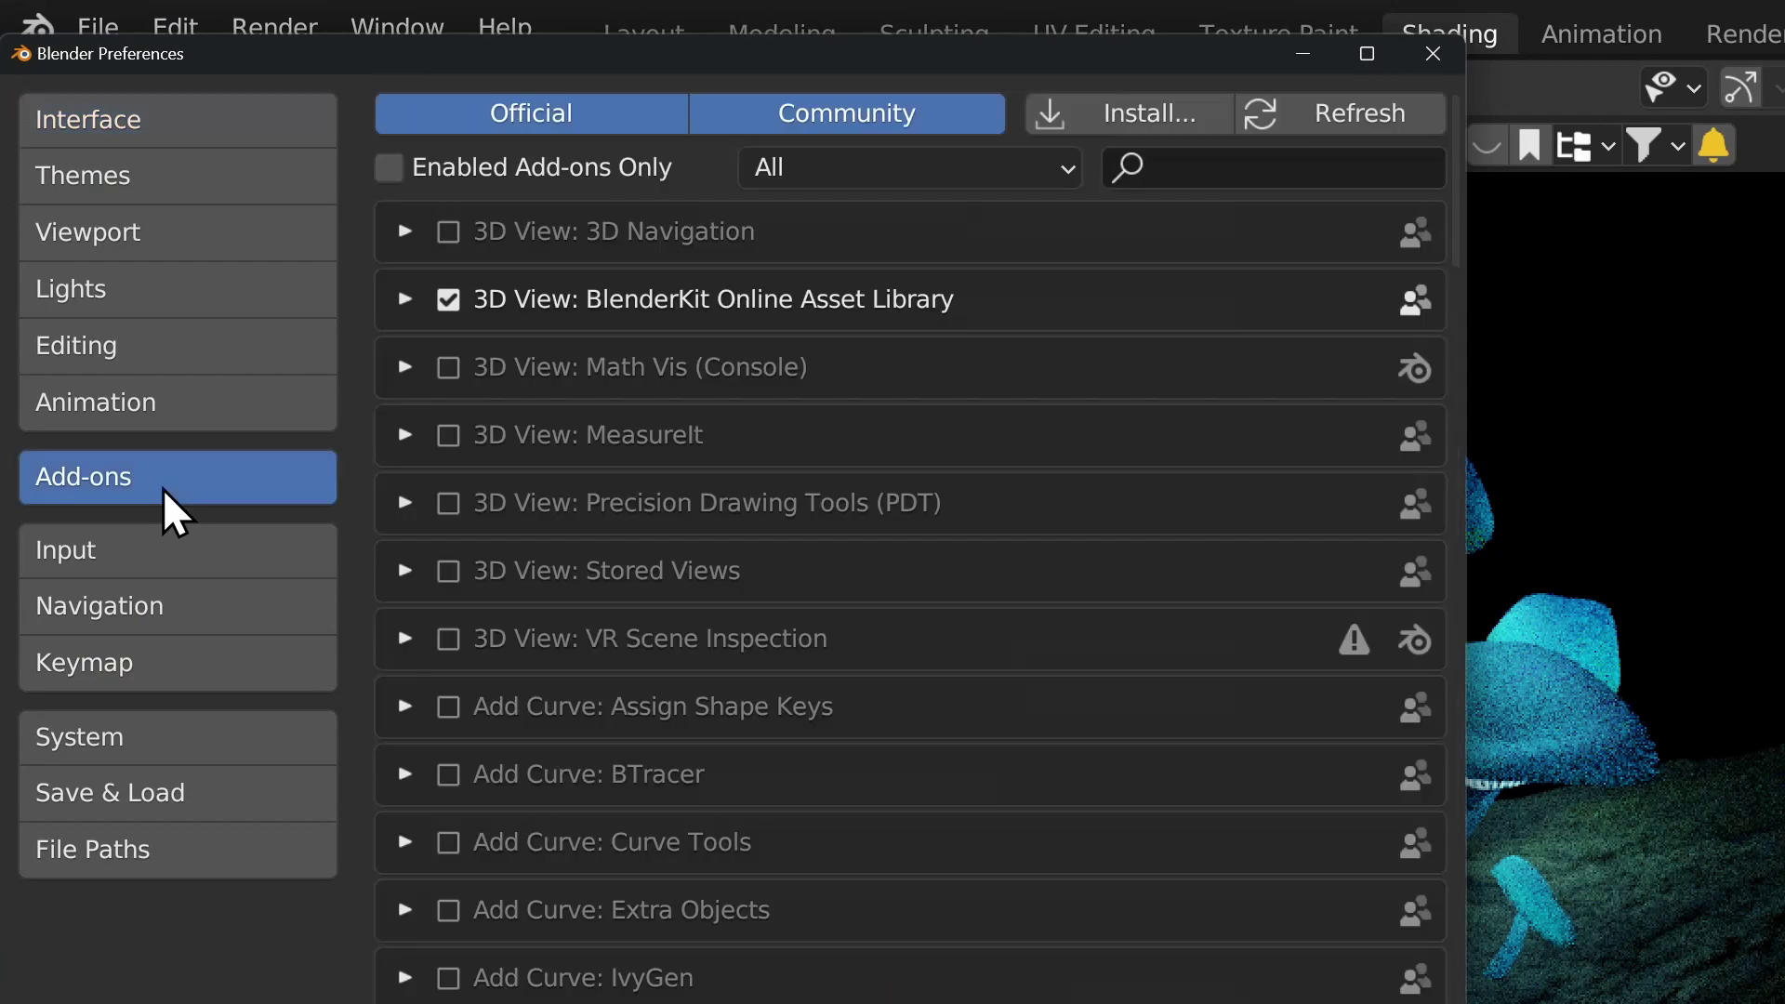
pyautogui.write('sn')
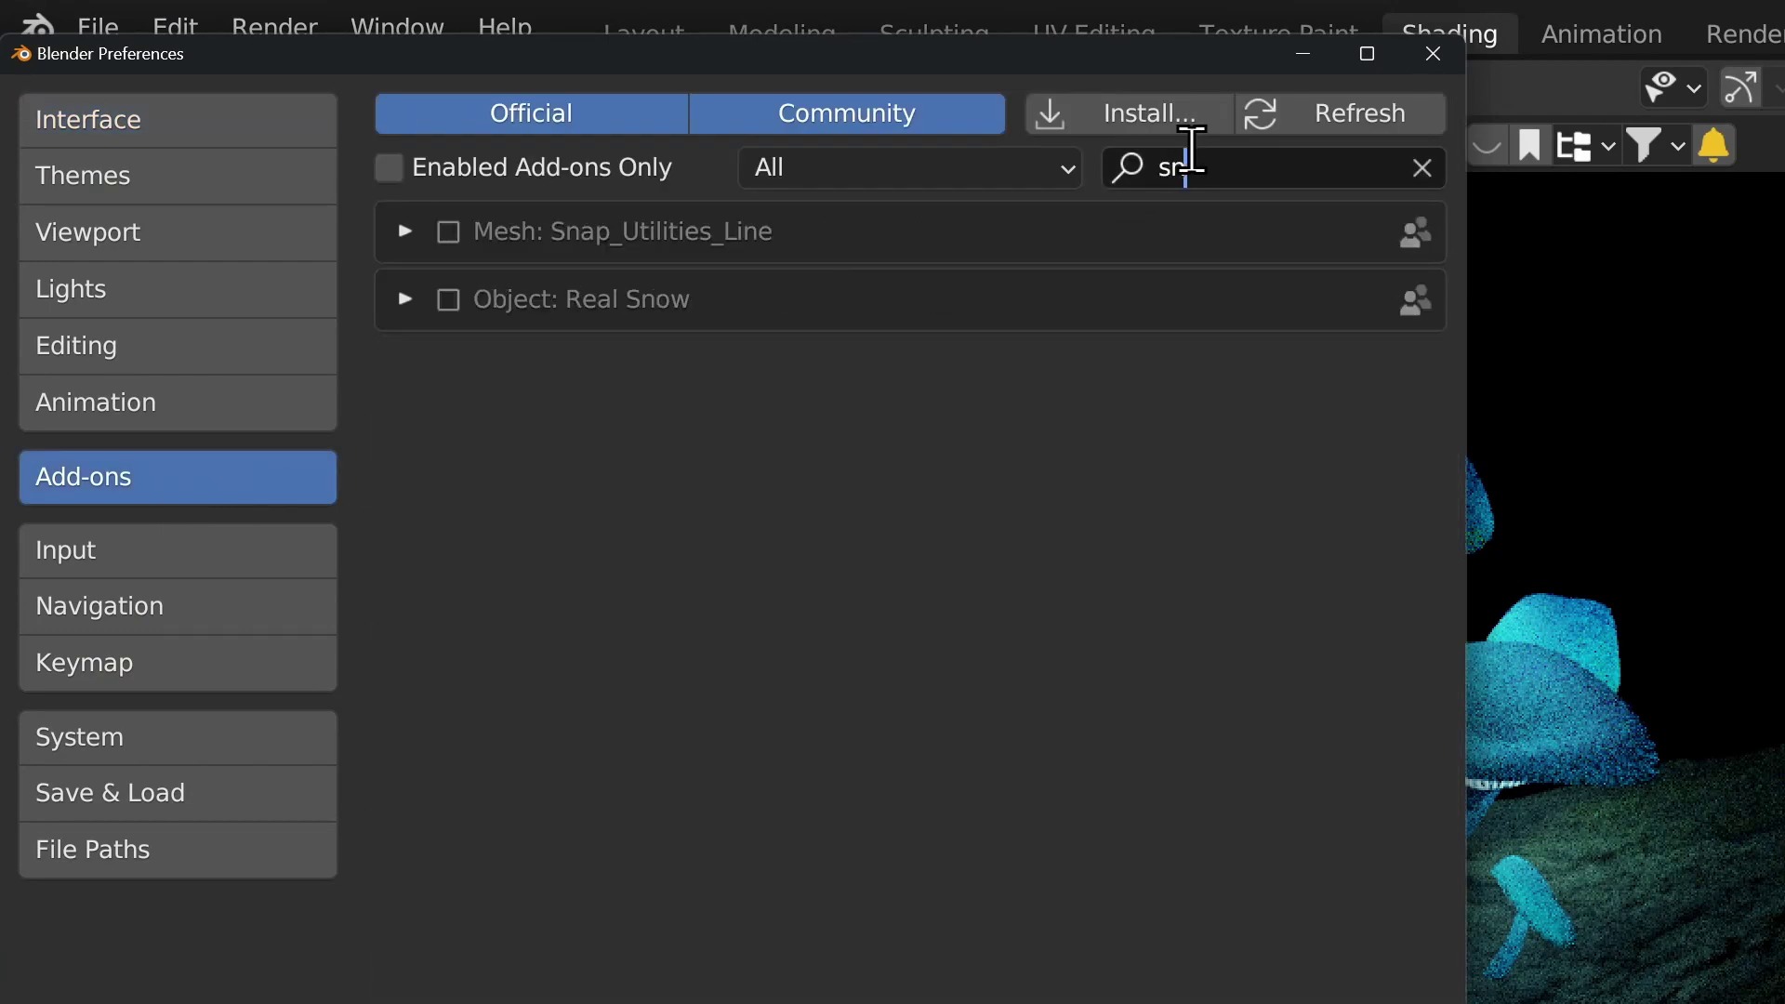
pyautogui.write('ow')
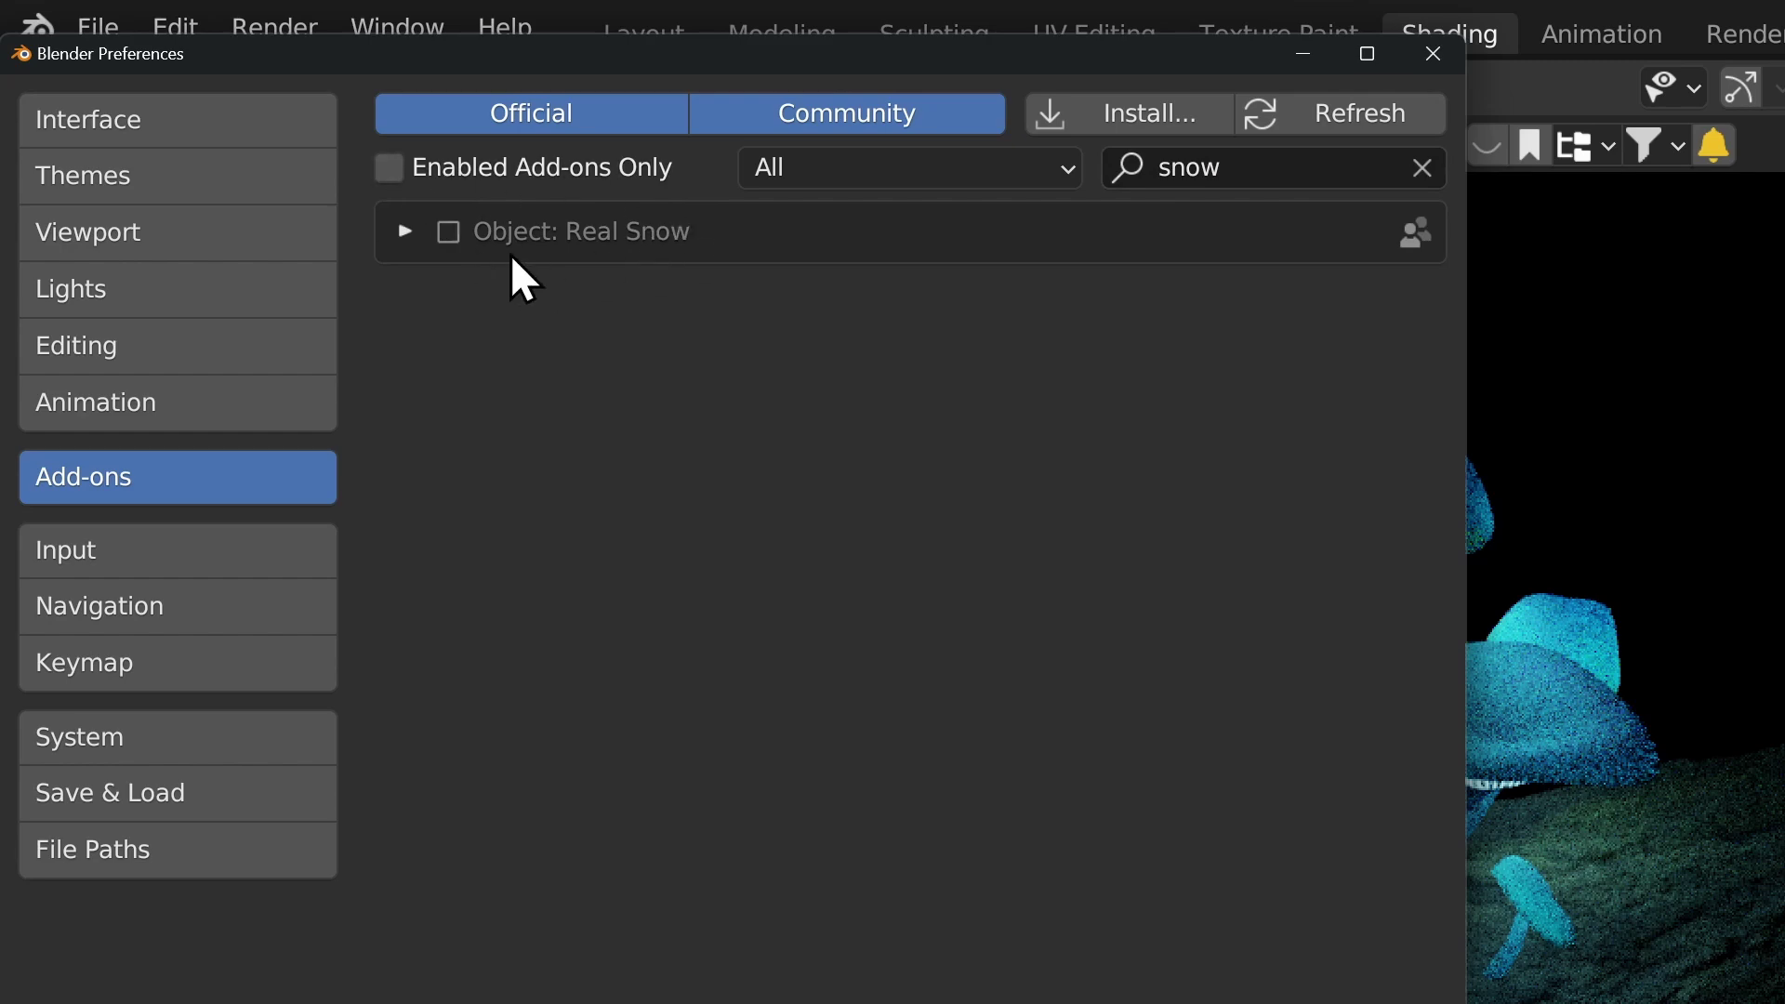
pyautogui.click(449, 236)
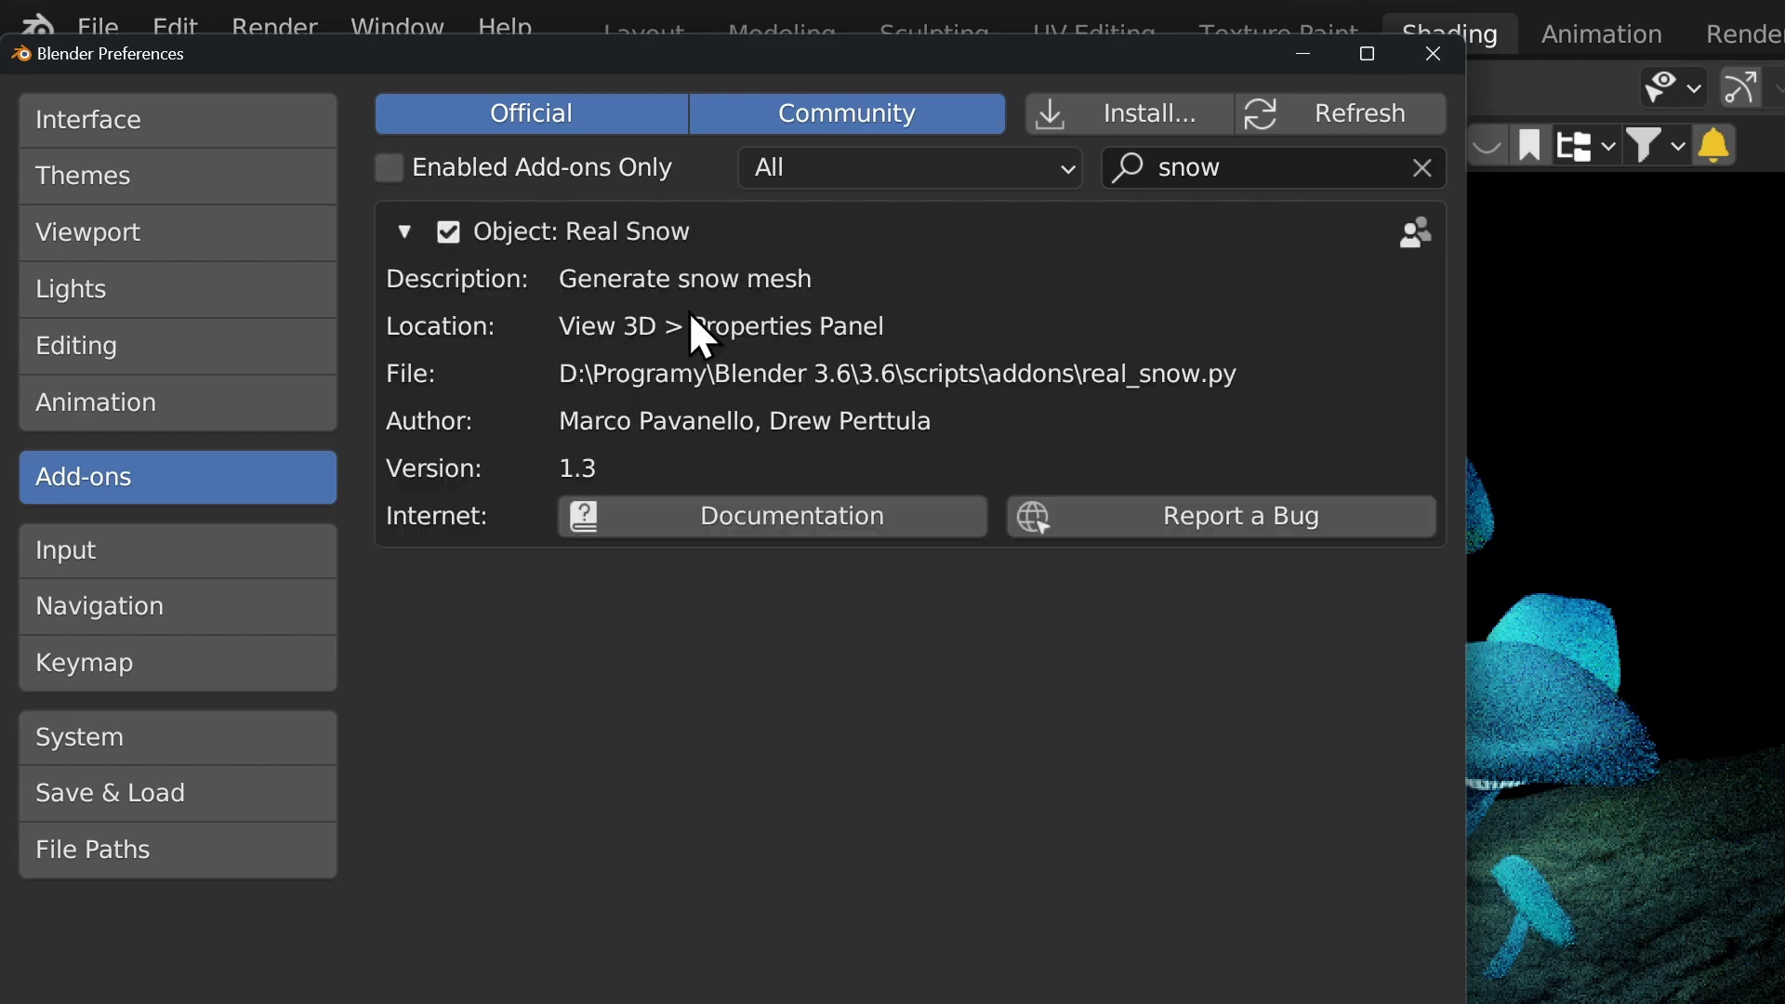
pyautogui.click(1435, 54)
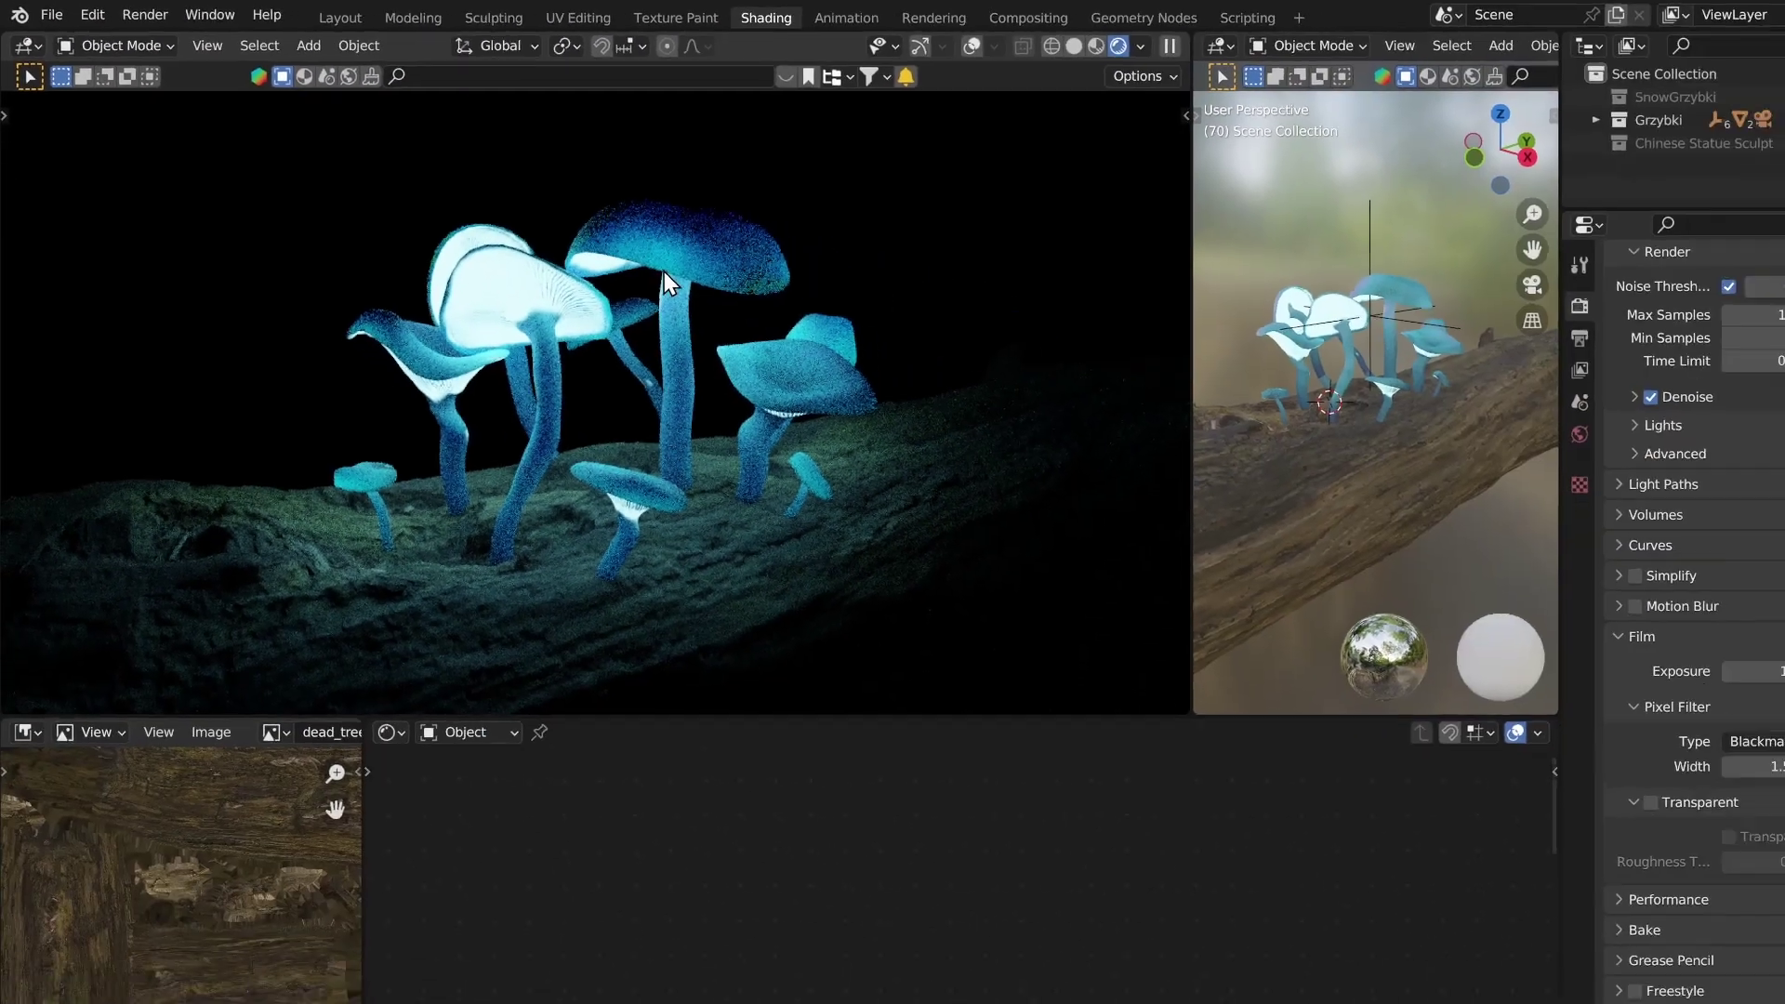
# Generate snow on the selected mushrooms from the sidebar's Real Snow tab.
pyautogui.press('n')
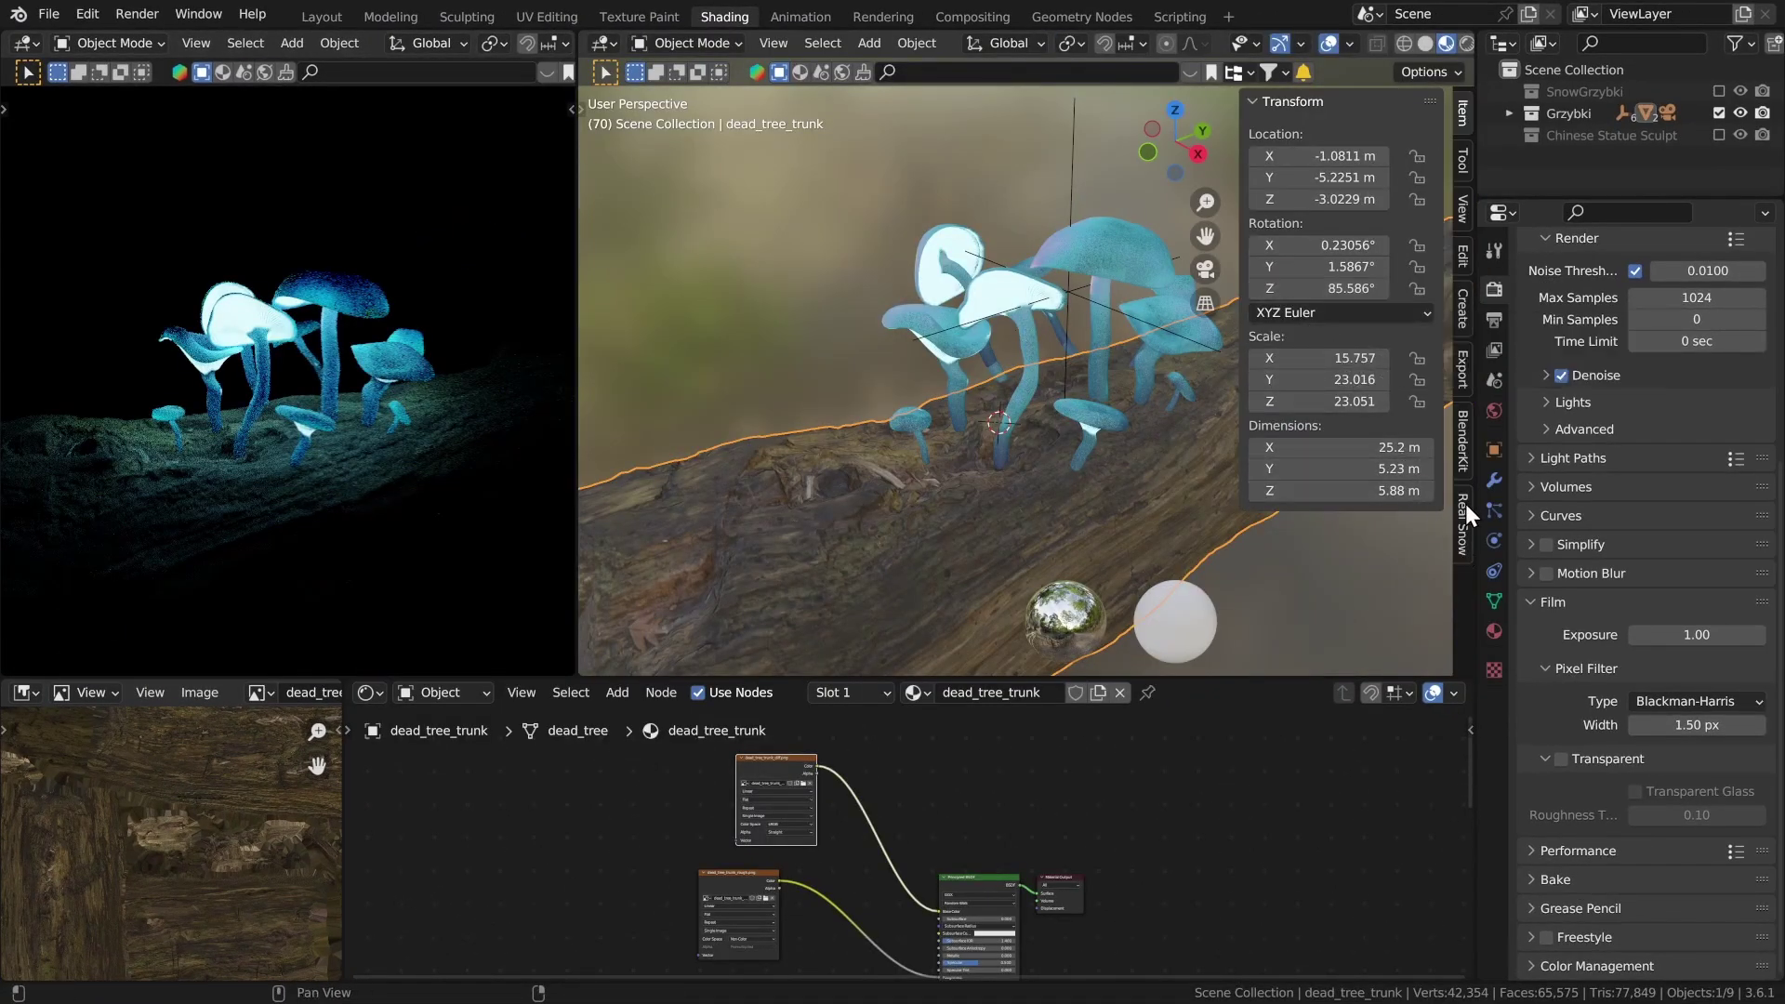
pyautogui.click(1464, 537)
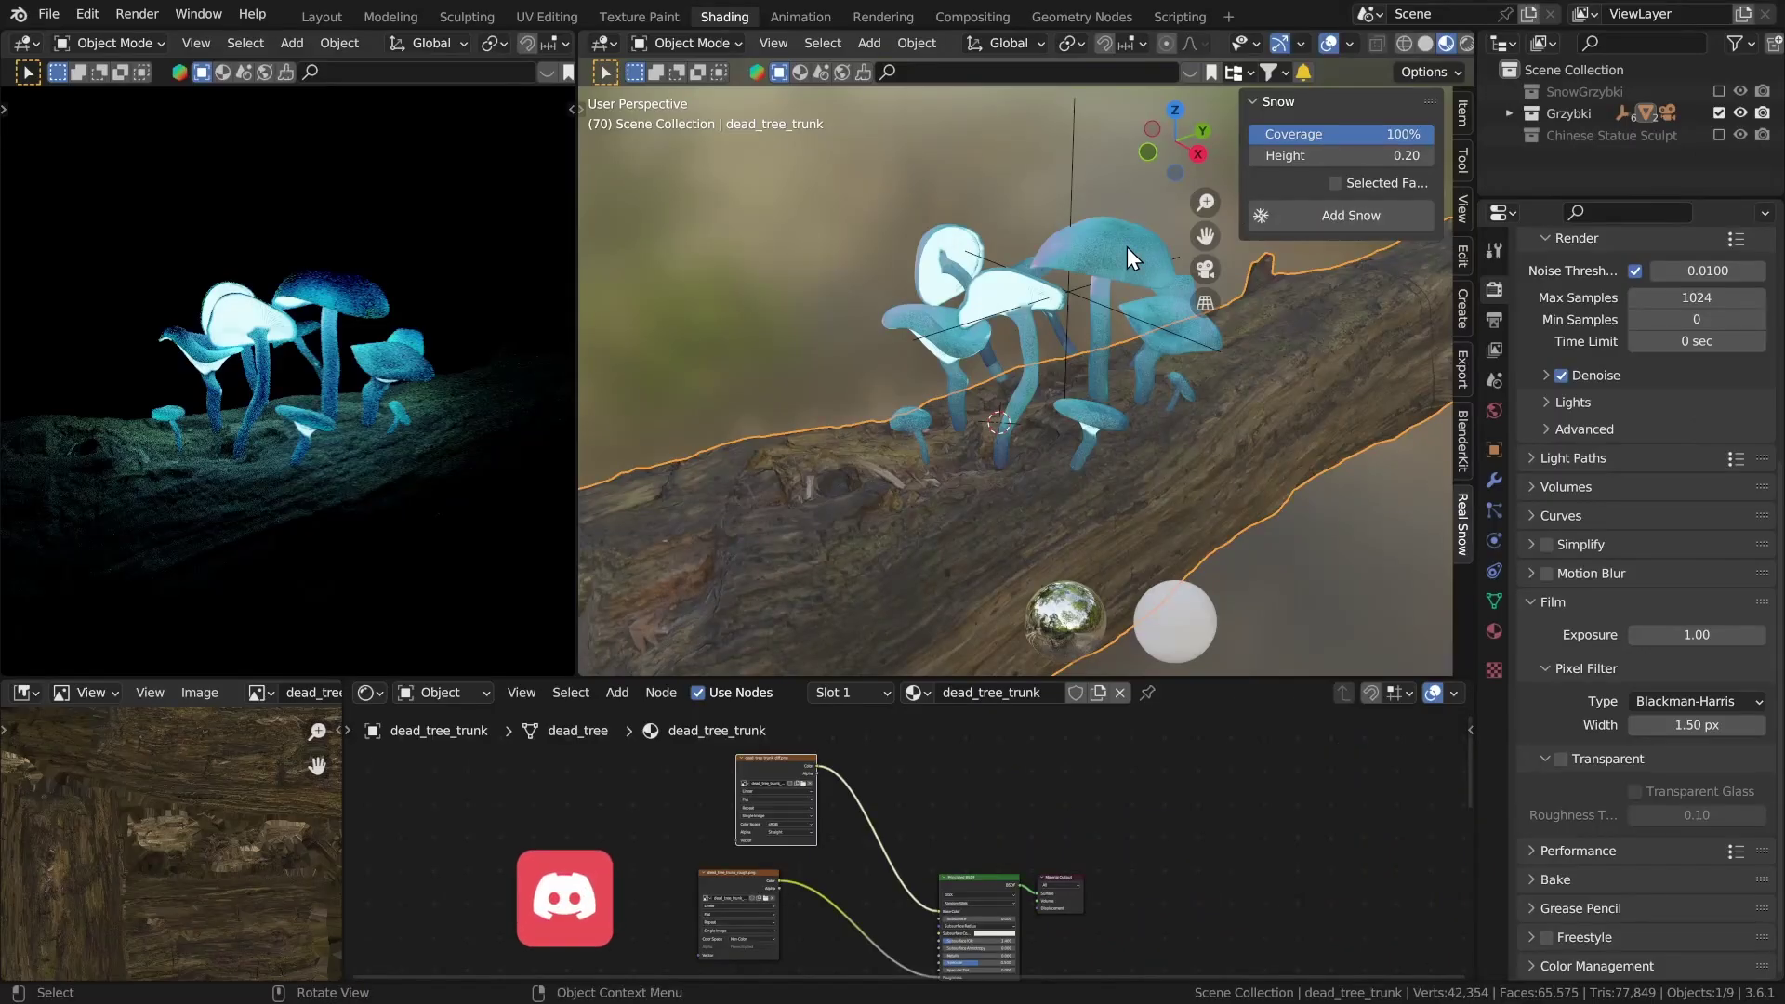
pyautogui.click(1126, 247)
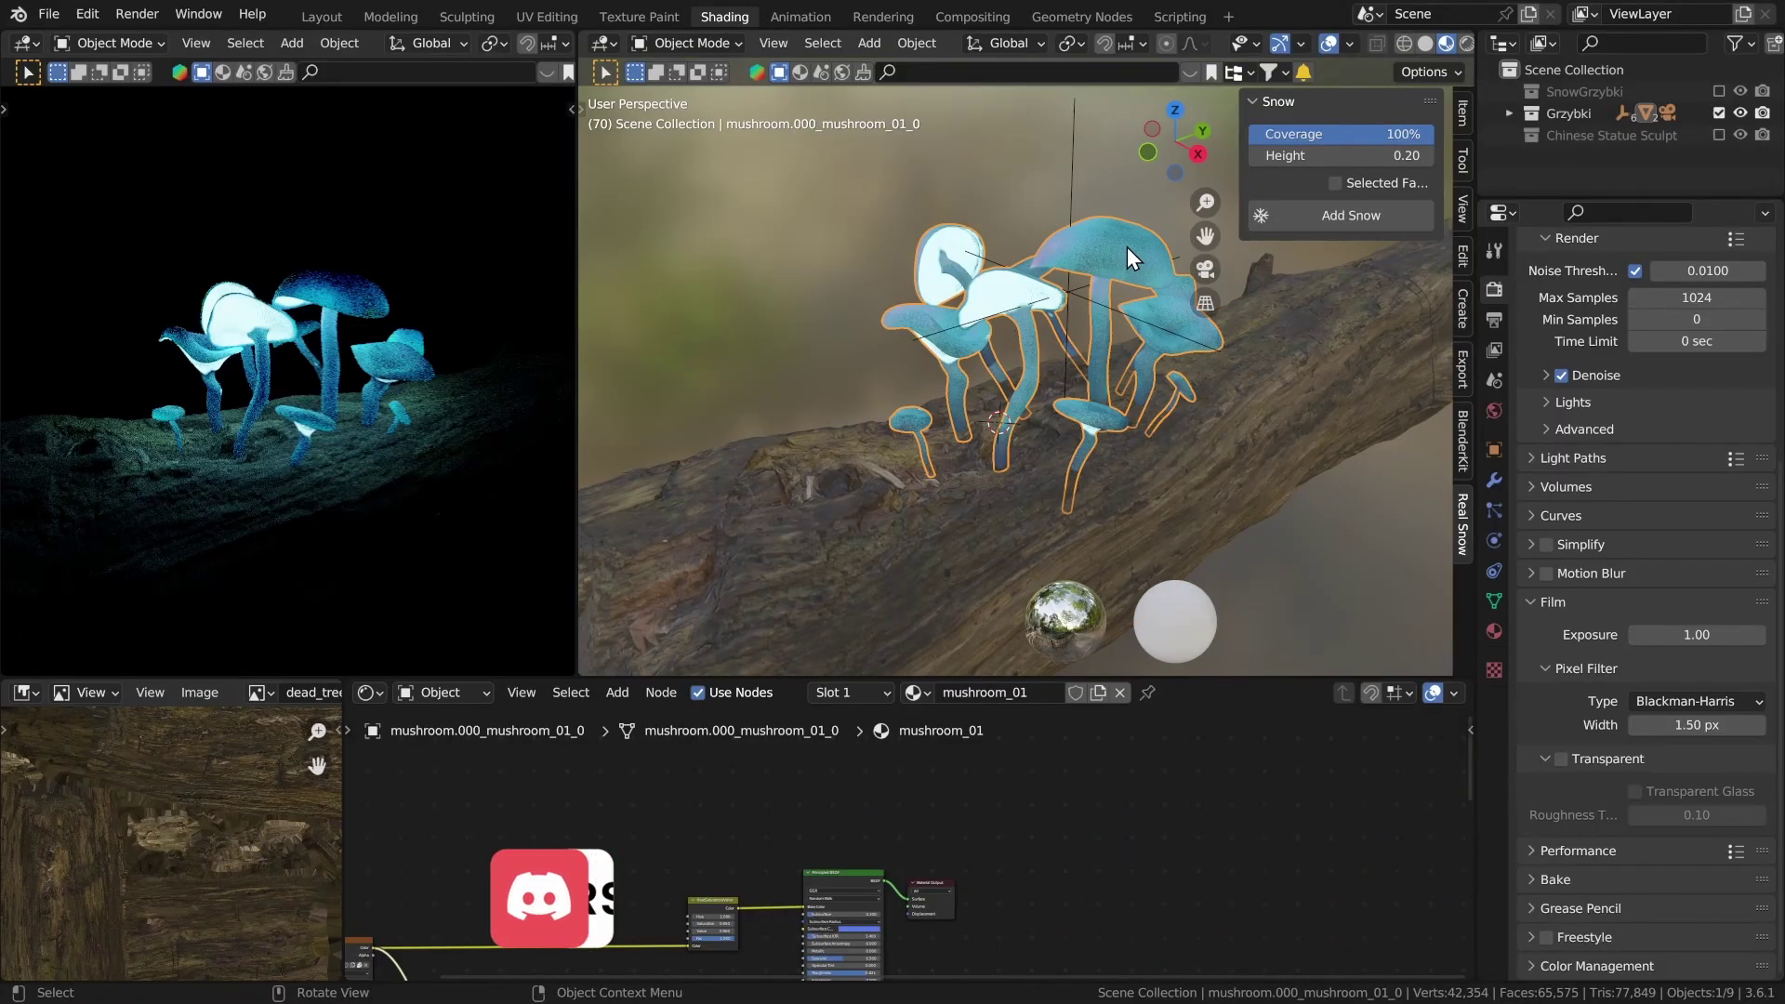
pyautogui.click(1352, 215)
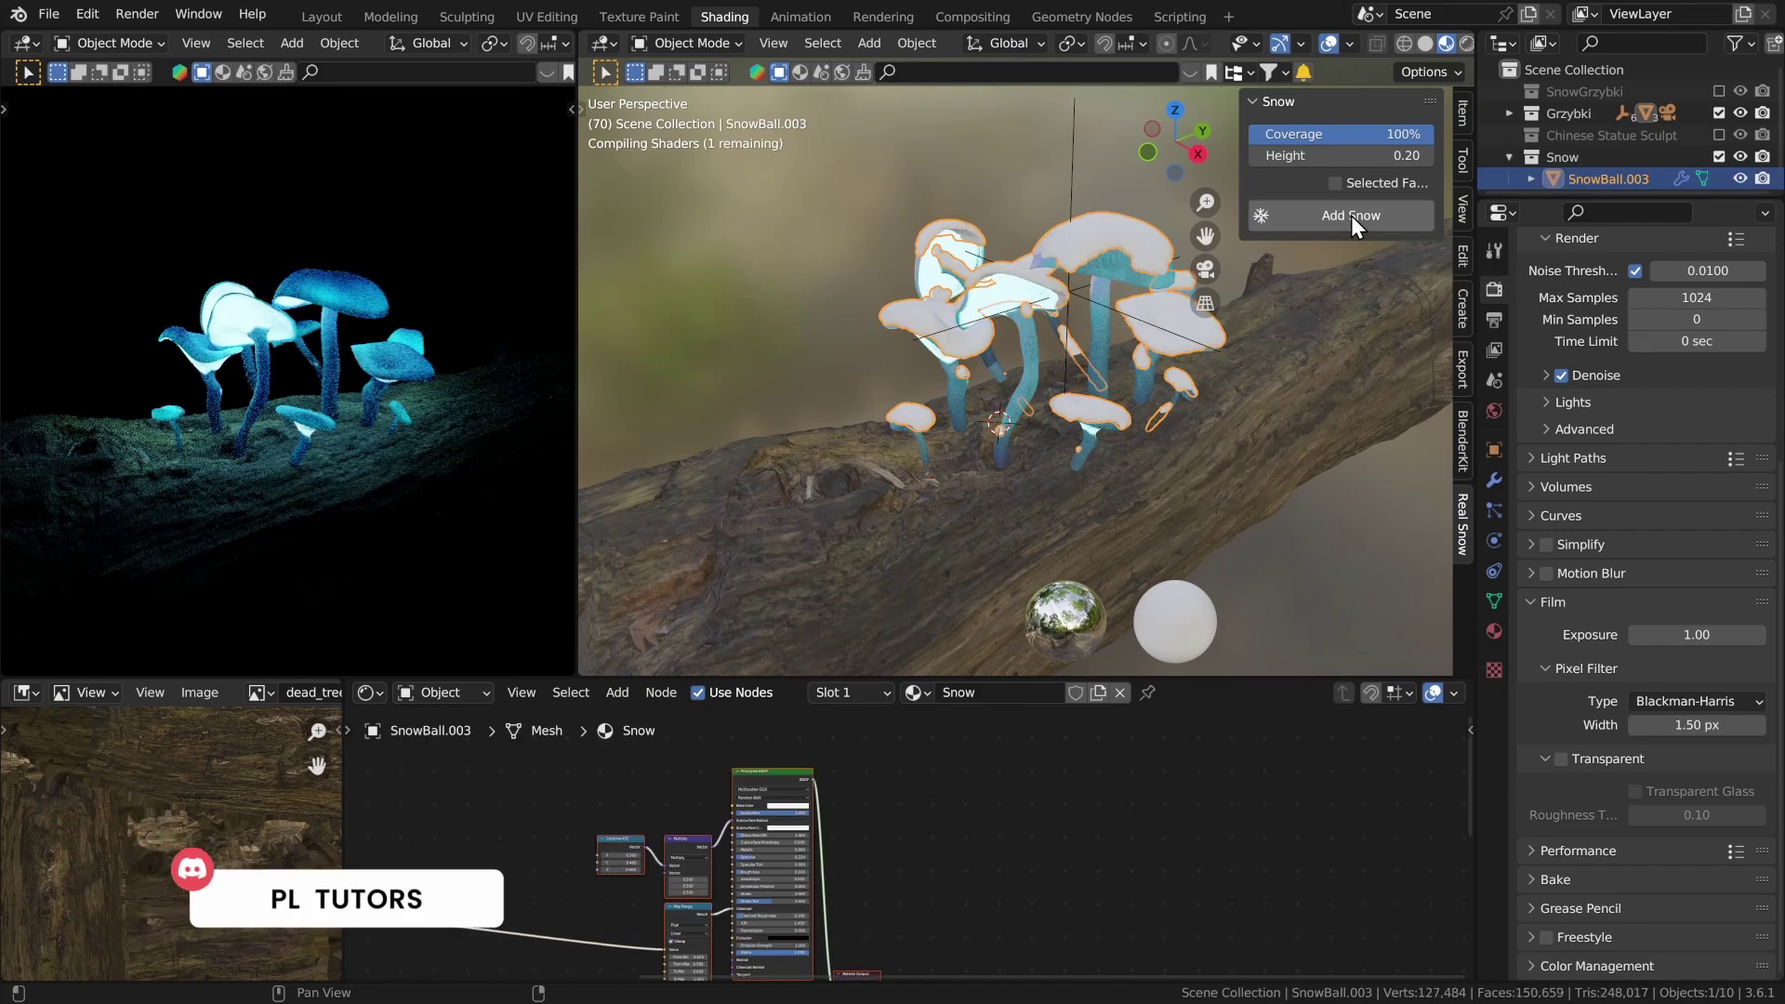
# Orbit and zoom around the mushrooms to inspect the SnowBall.003 snow caps.
pyautogui.moveTo(965, 354)
pyautogui.mouseDown(button='middle')
pyautogui.moveTo(1101, 377)
pyautogui.moveTo(976, 375)
pyautogui.mouseUp(button='middle')
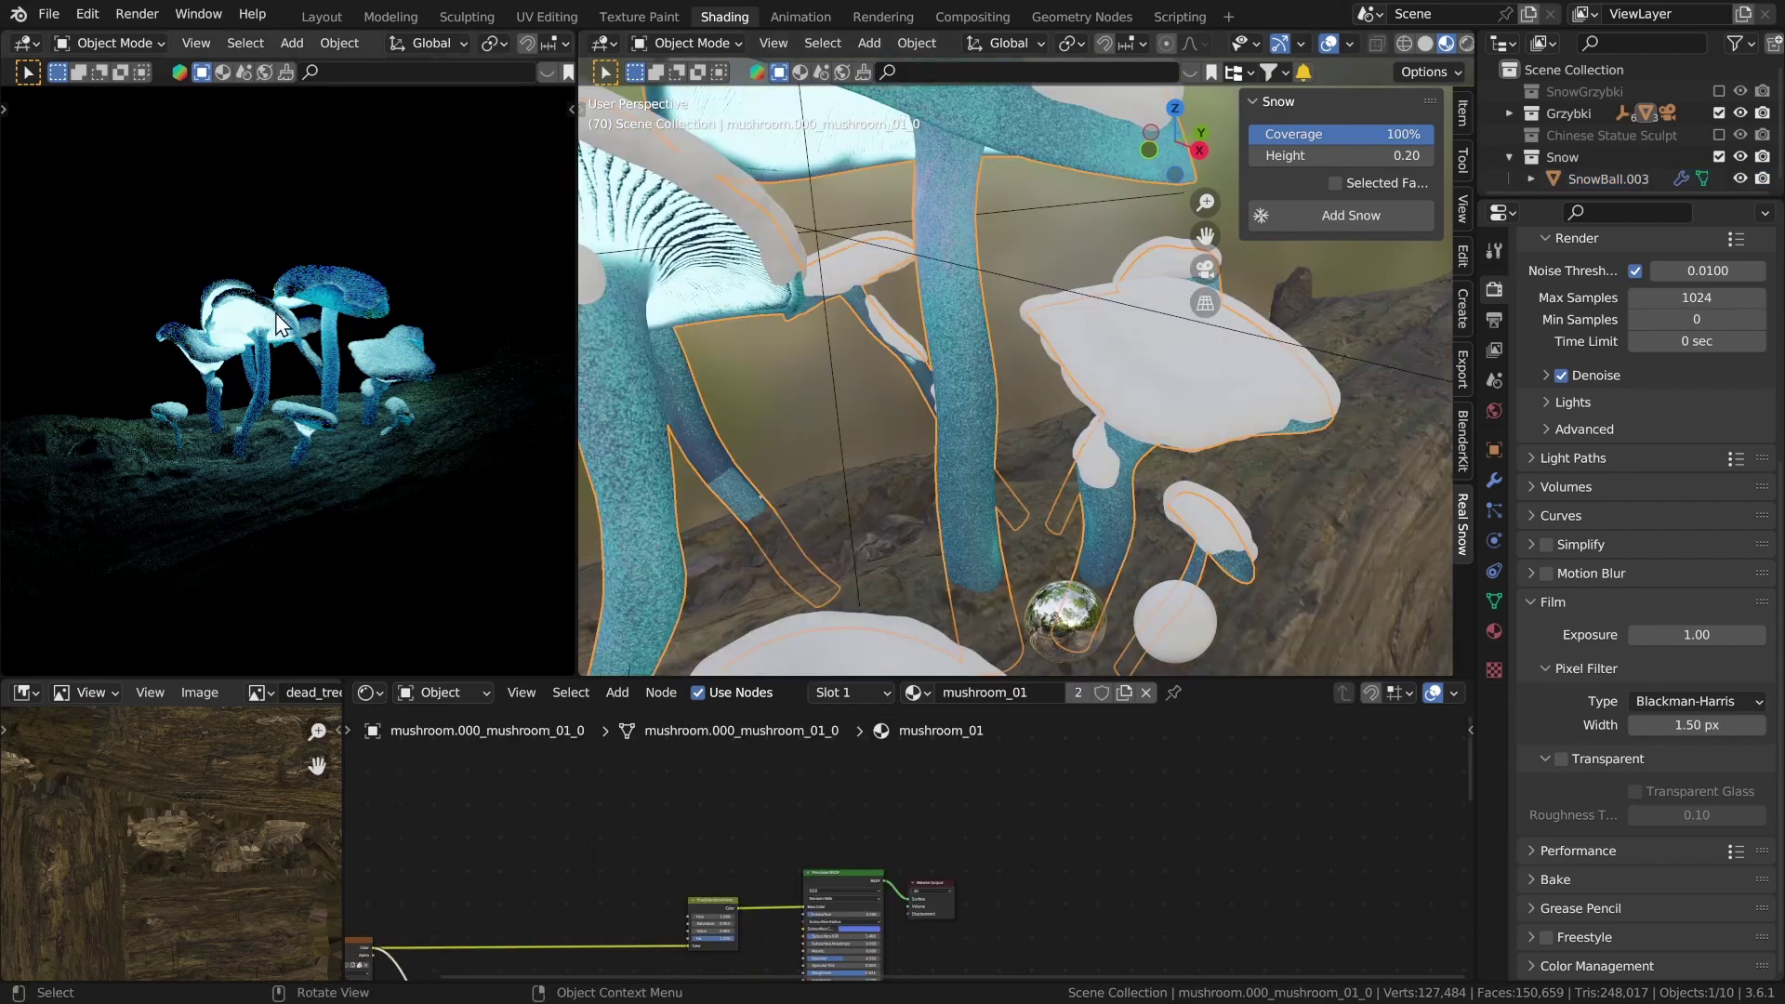
pyautogui.scroll(3, 353, 307)
pyautogui.scroll(3, 436, 309)
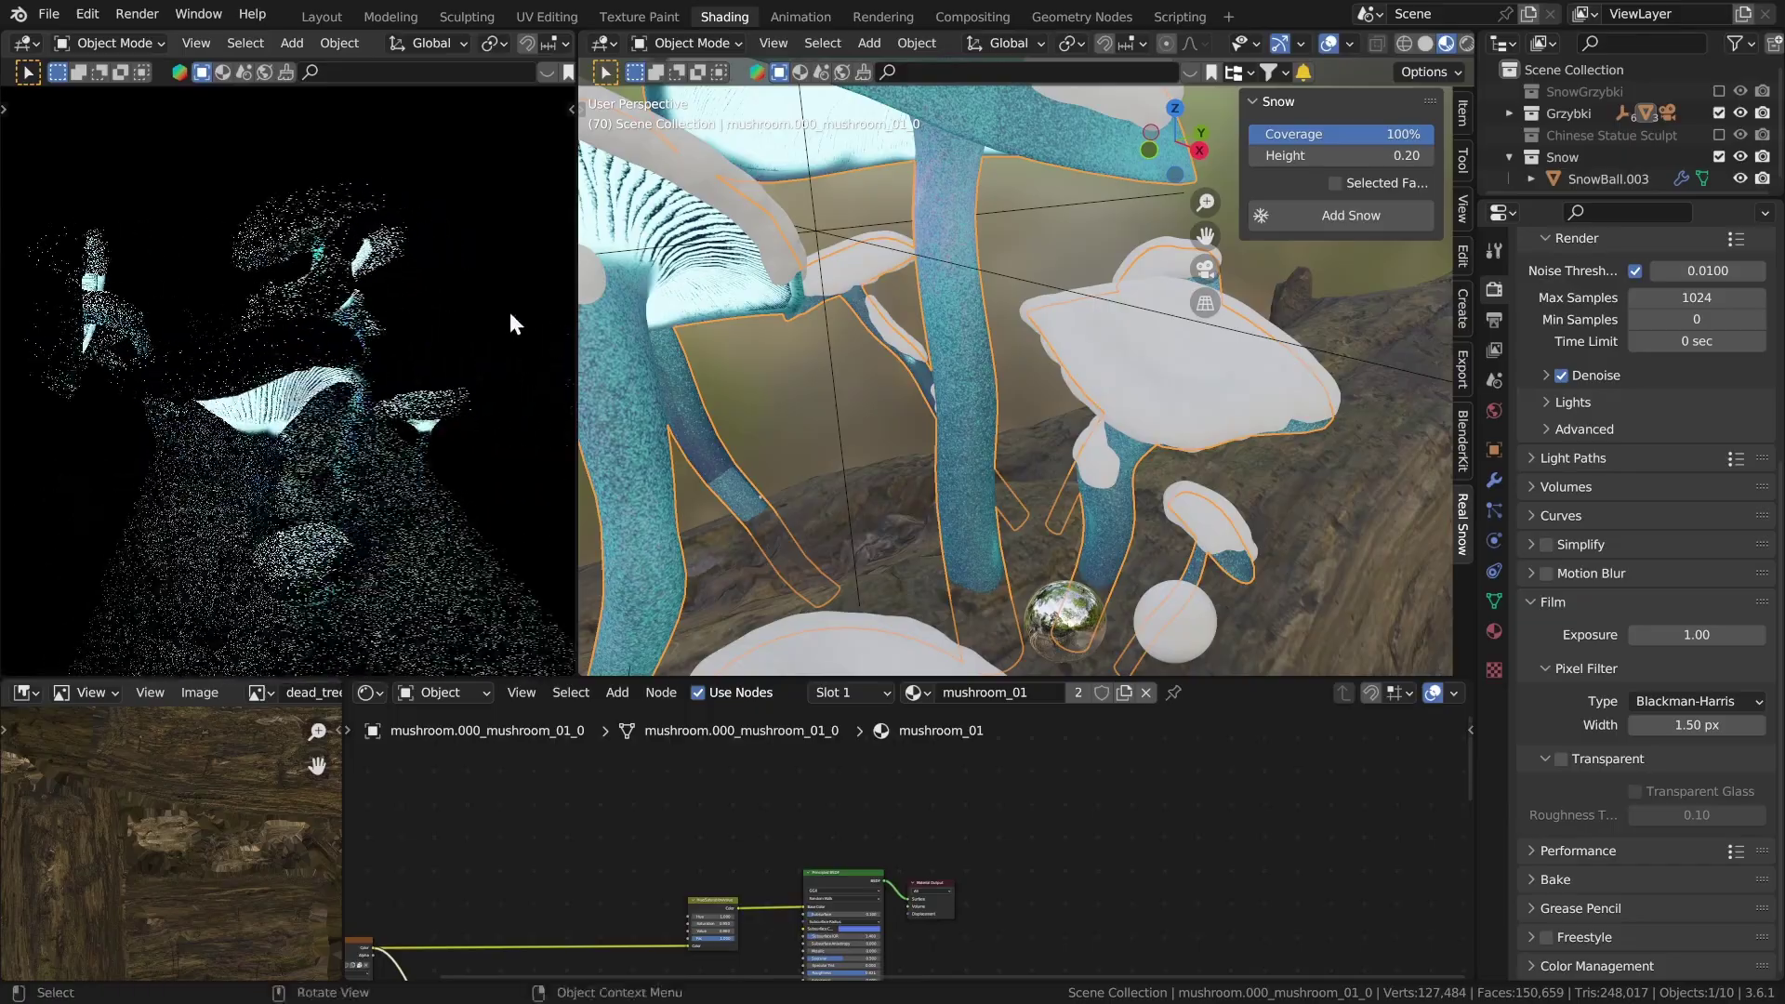
pyautogui.scroll(-3, 315, 298)
pyautogui.scroll(2, 270, 292)
pyautogui.scroll(2, 396, 310)
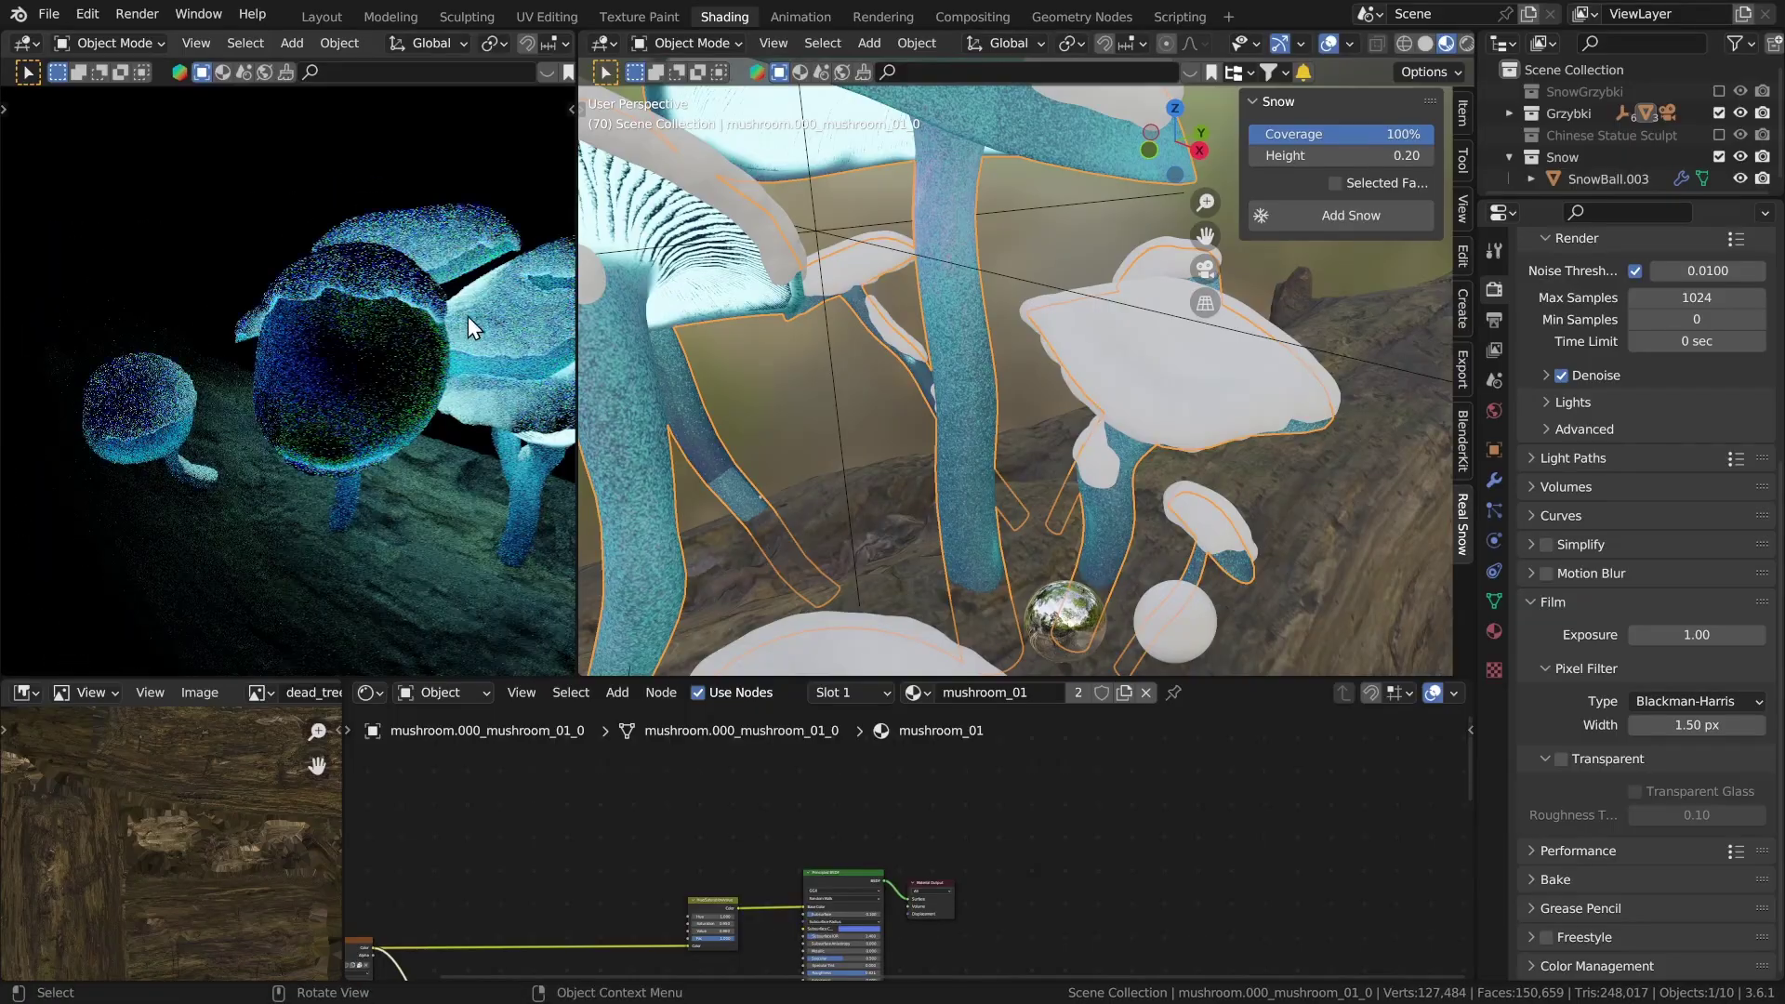
pyautogui.scroll(-3, 244, 300)
pyautogui.scroll(3, 130, 312)
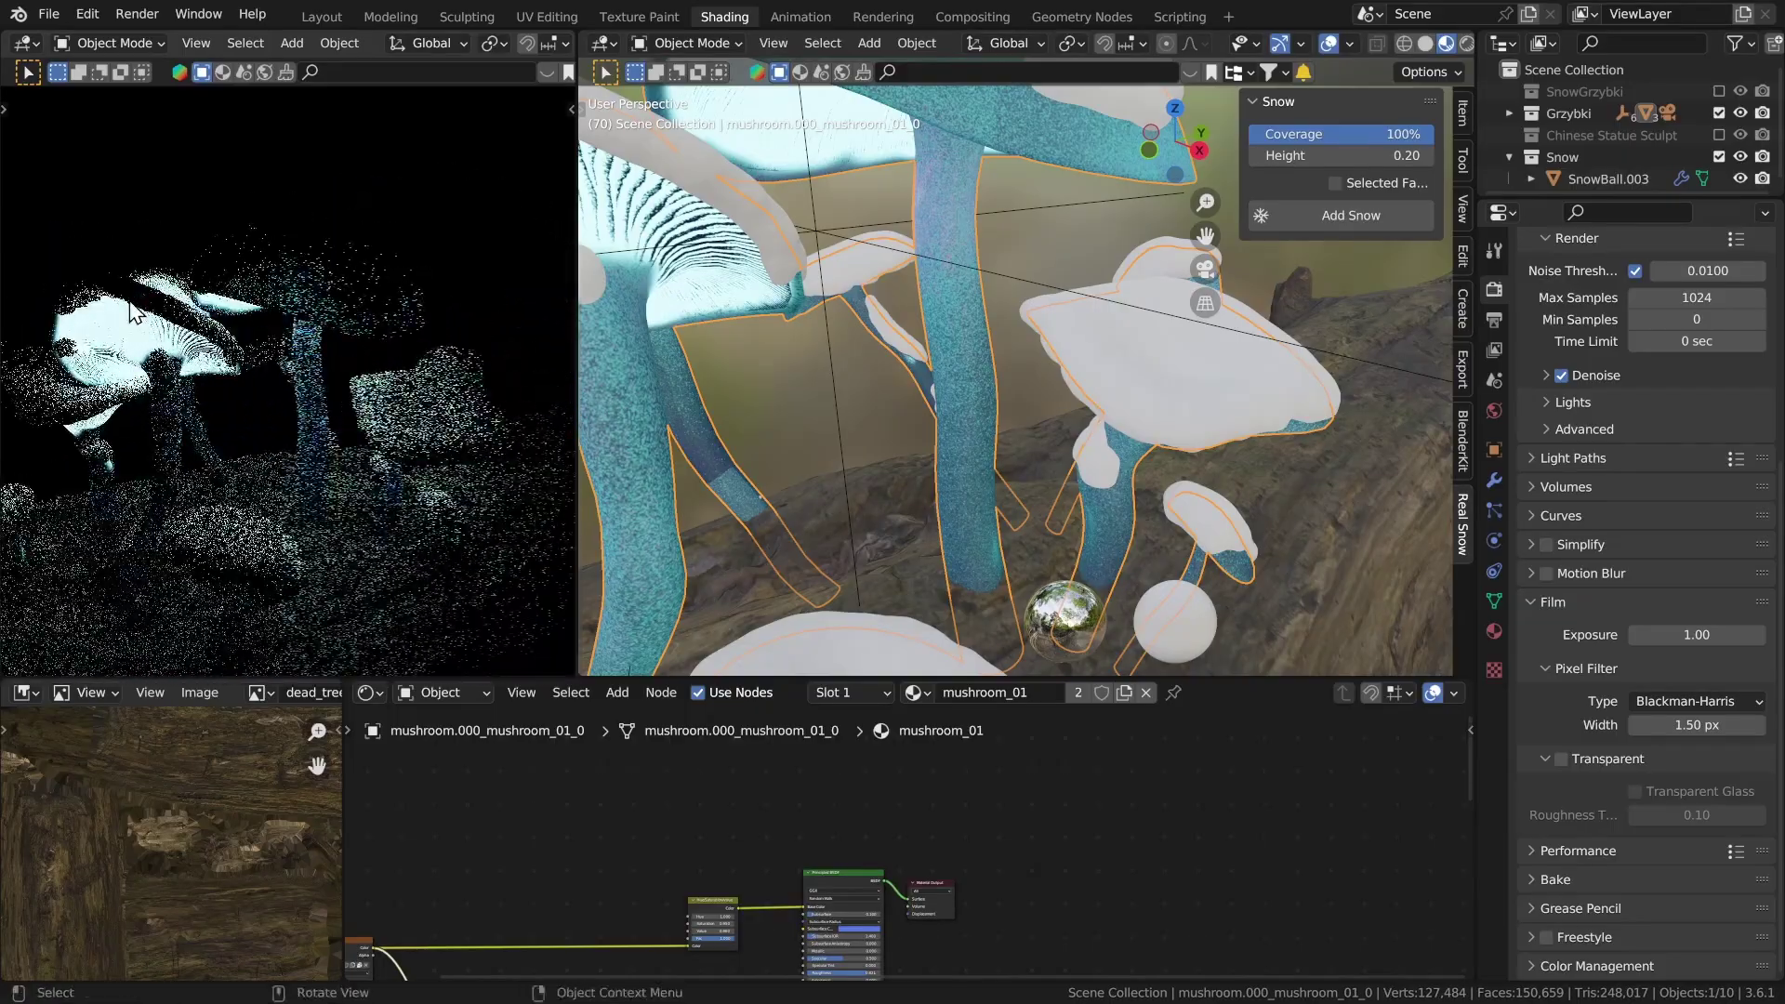
pyautogui.scroll(-3, 132, 311)
pyautogui.scroll(3, 153, 305)
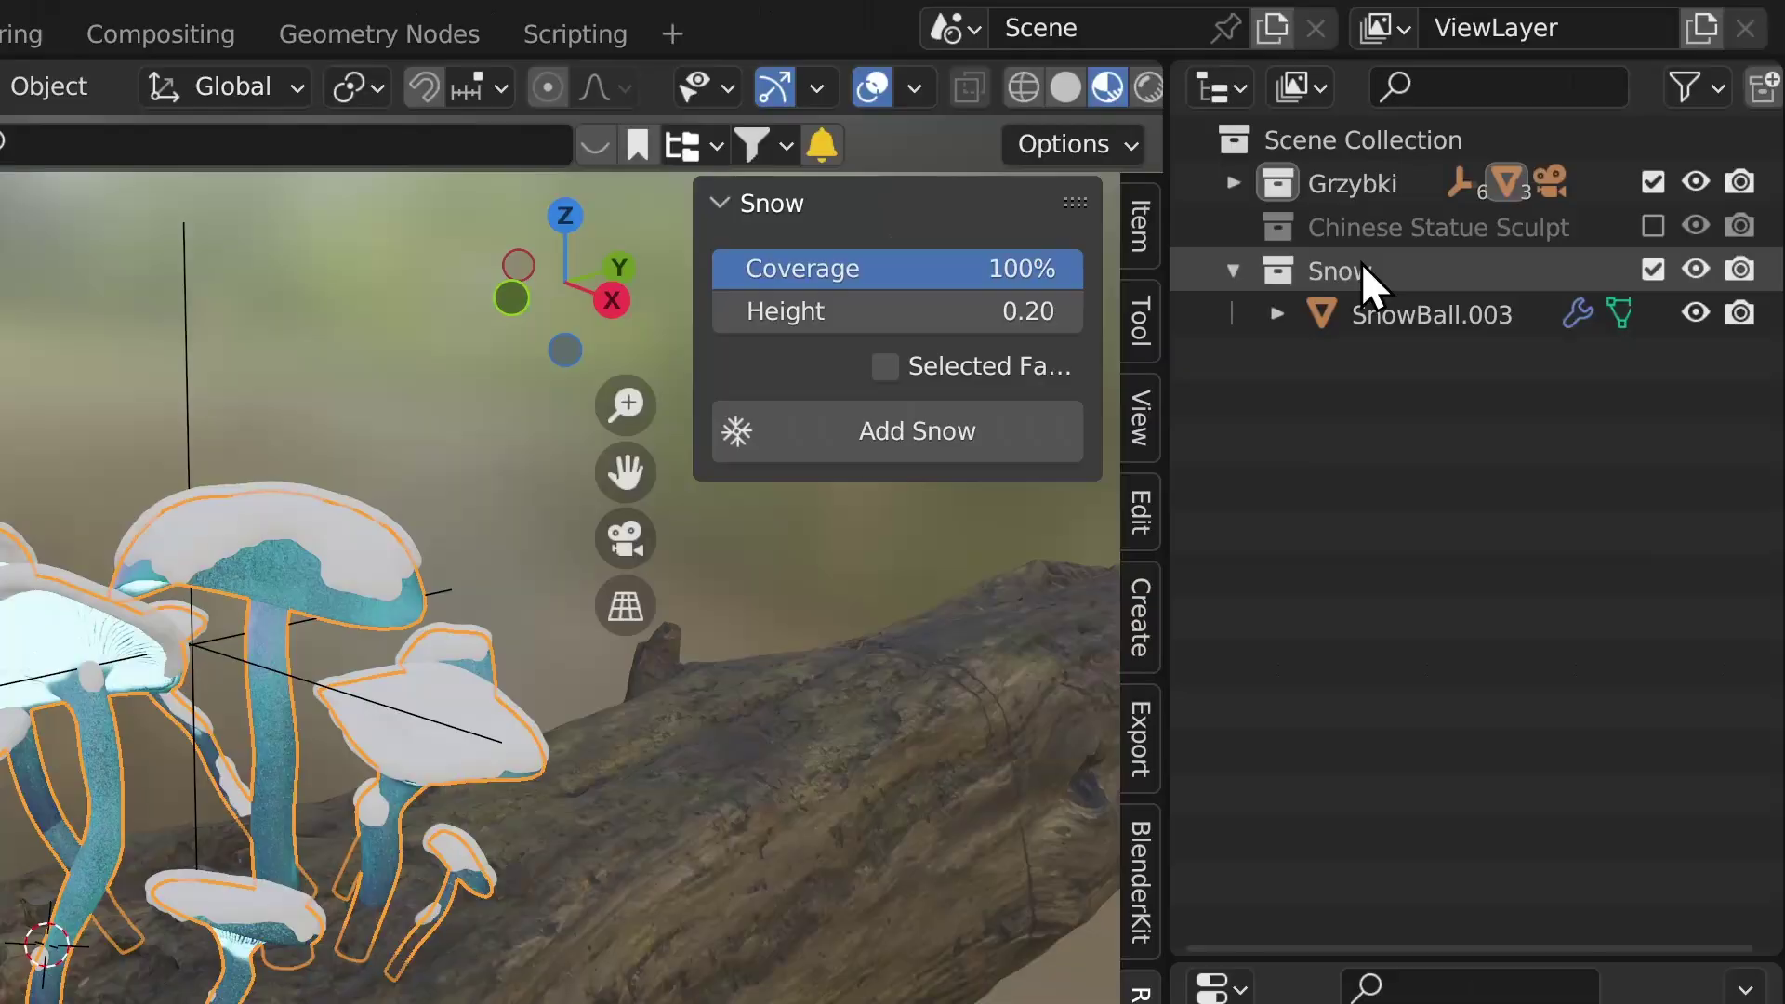
# Delete the first snow object, SnowBall.003, from the Outliner.
pyautogui.click(1377, 312)
pyautogui.rightClick(1377, 311)
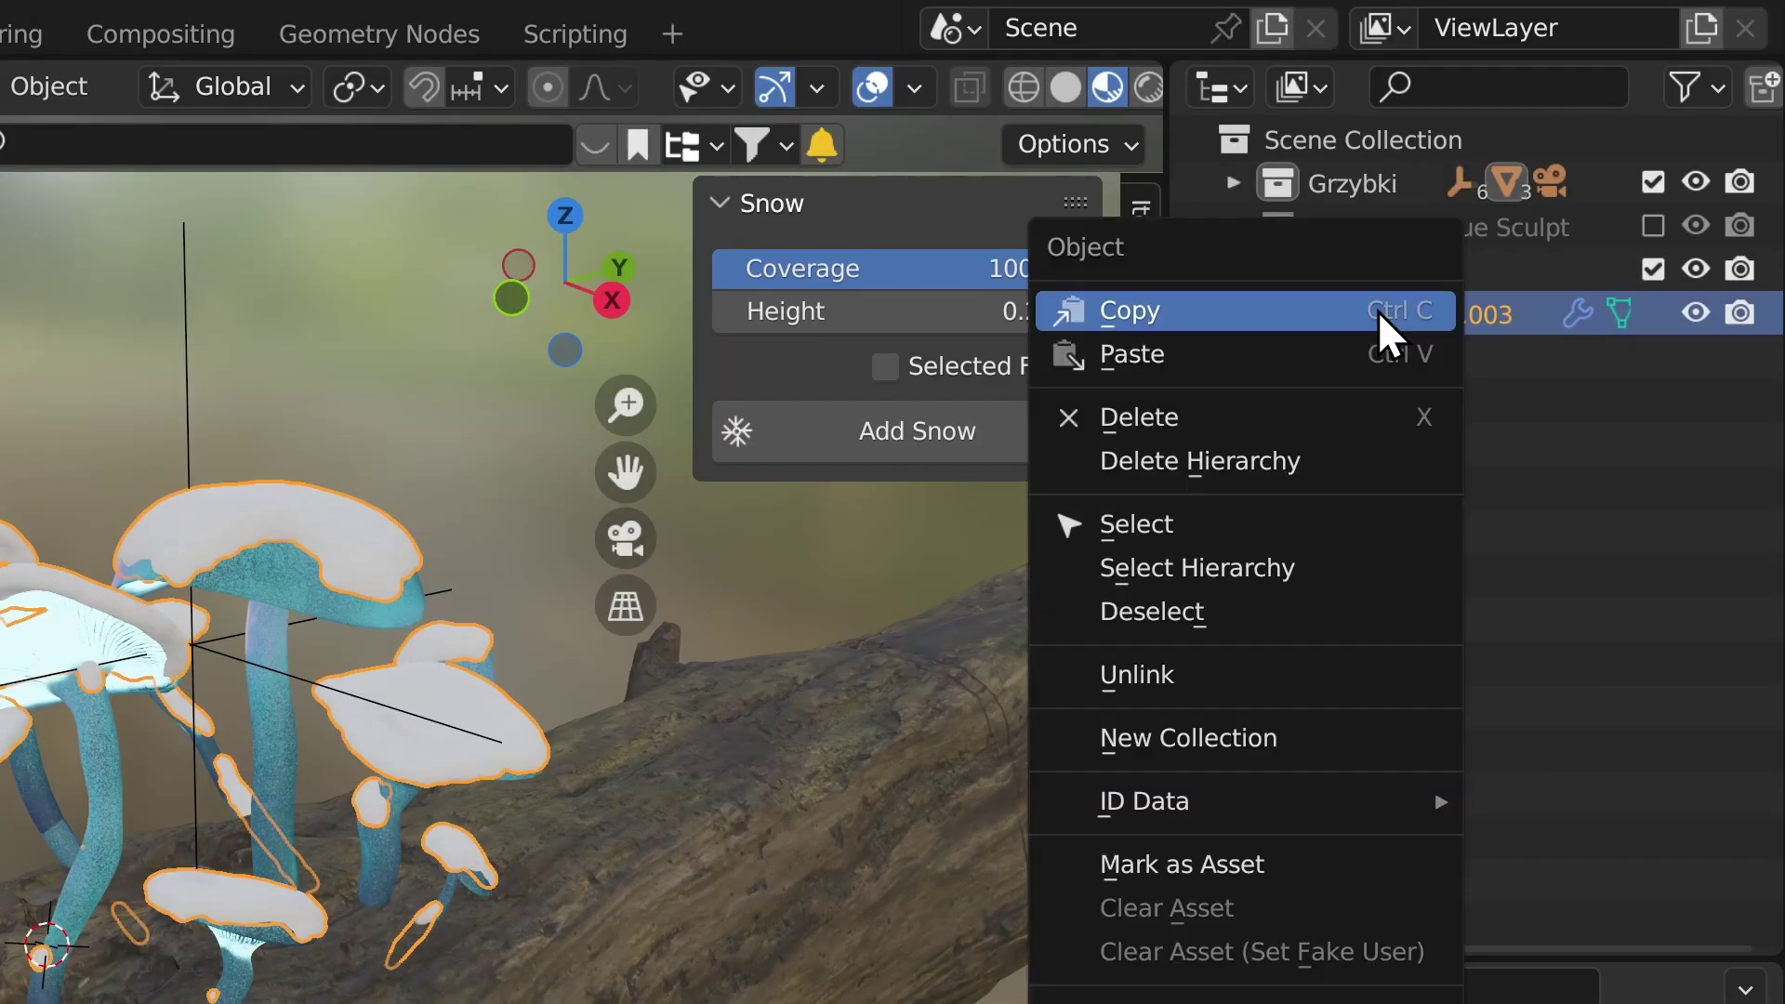
pyautogui.click(1287, 416)
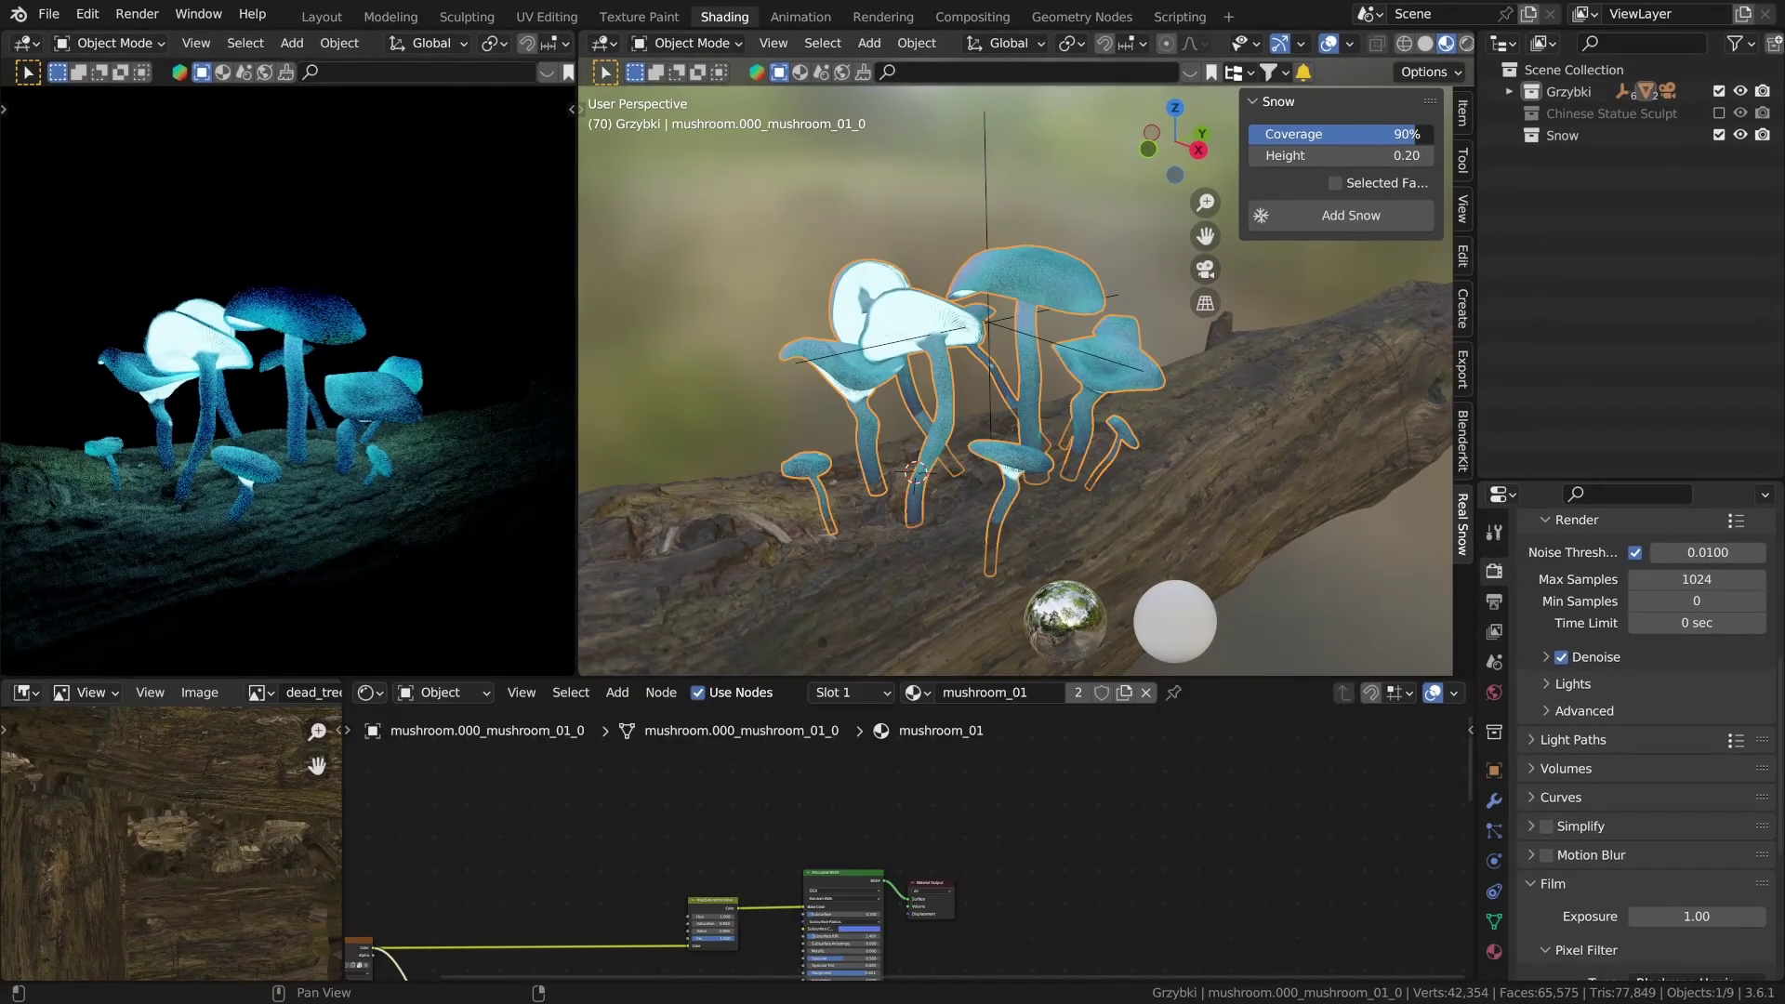
# Regenerate snow on the mushrooms at 100% coverage and 0.50 height.
pyautogui.click(1332, 220)
pyautogui.scroll(4, 1136, 277)
pyautogui.scroll(2, 1142, 331)
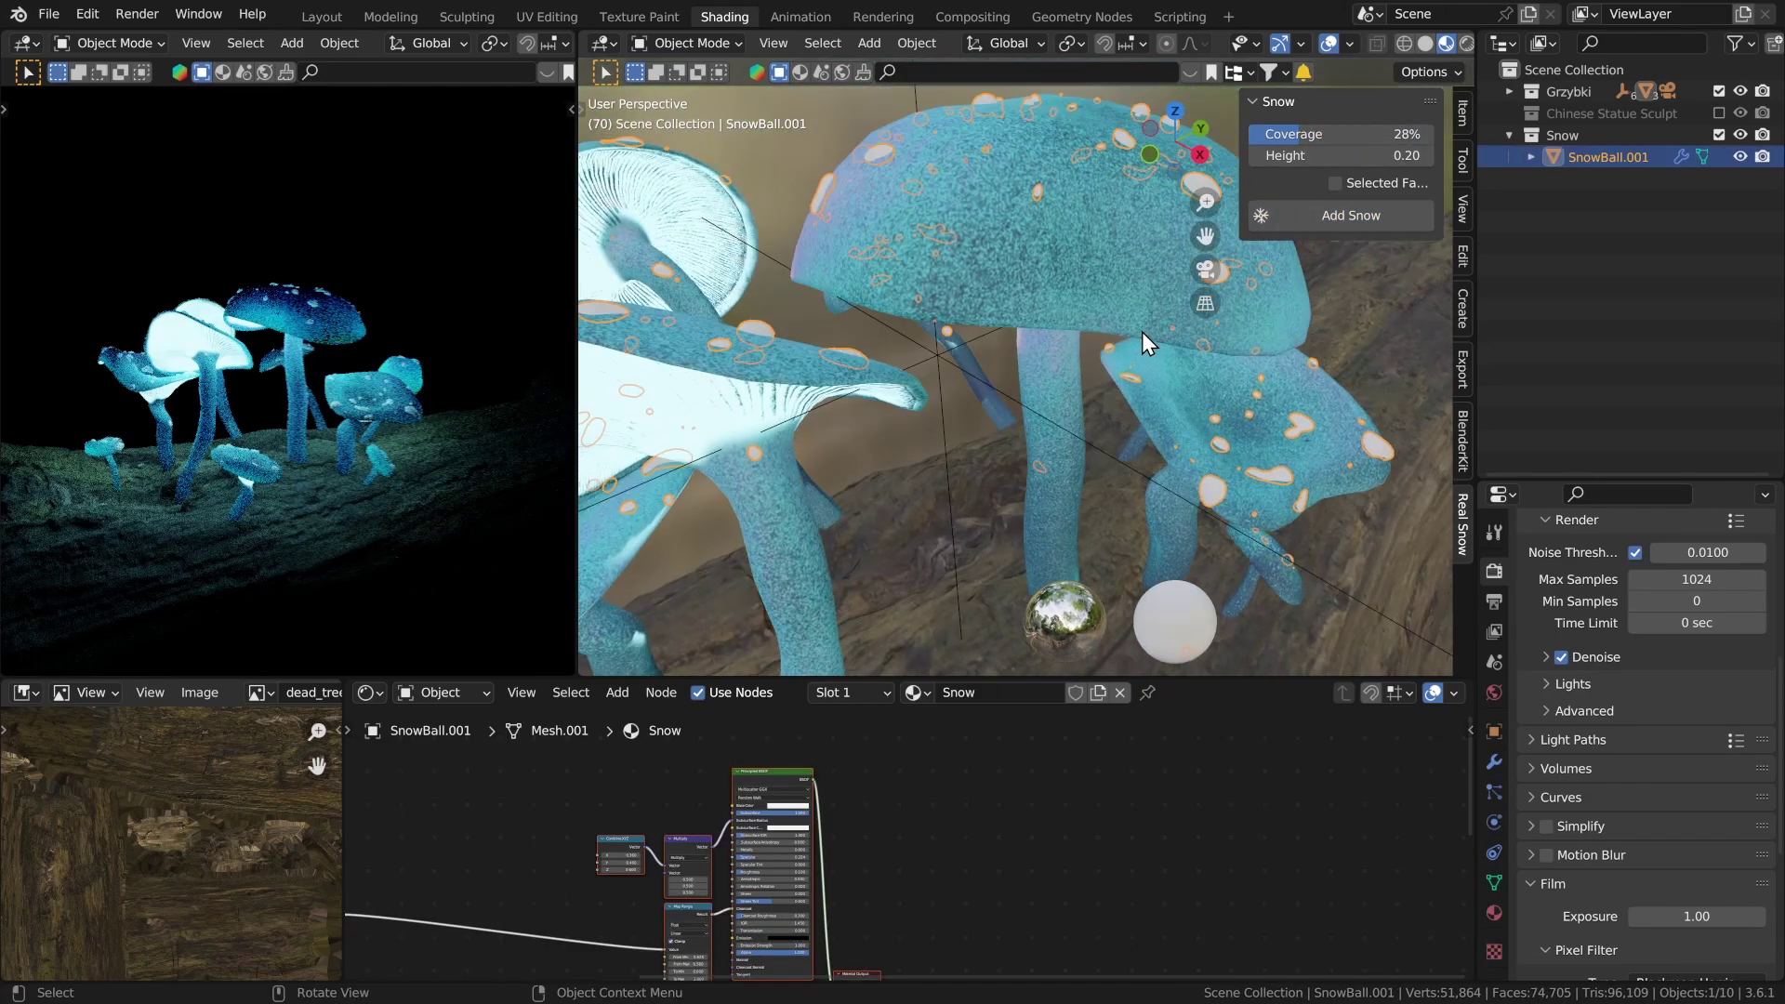
pyautogui.click(1147, 276)
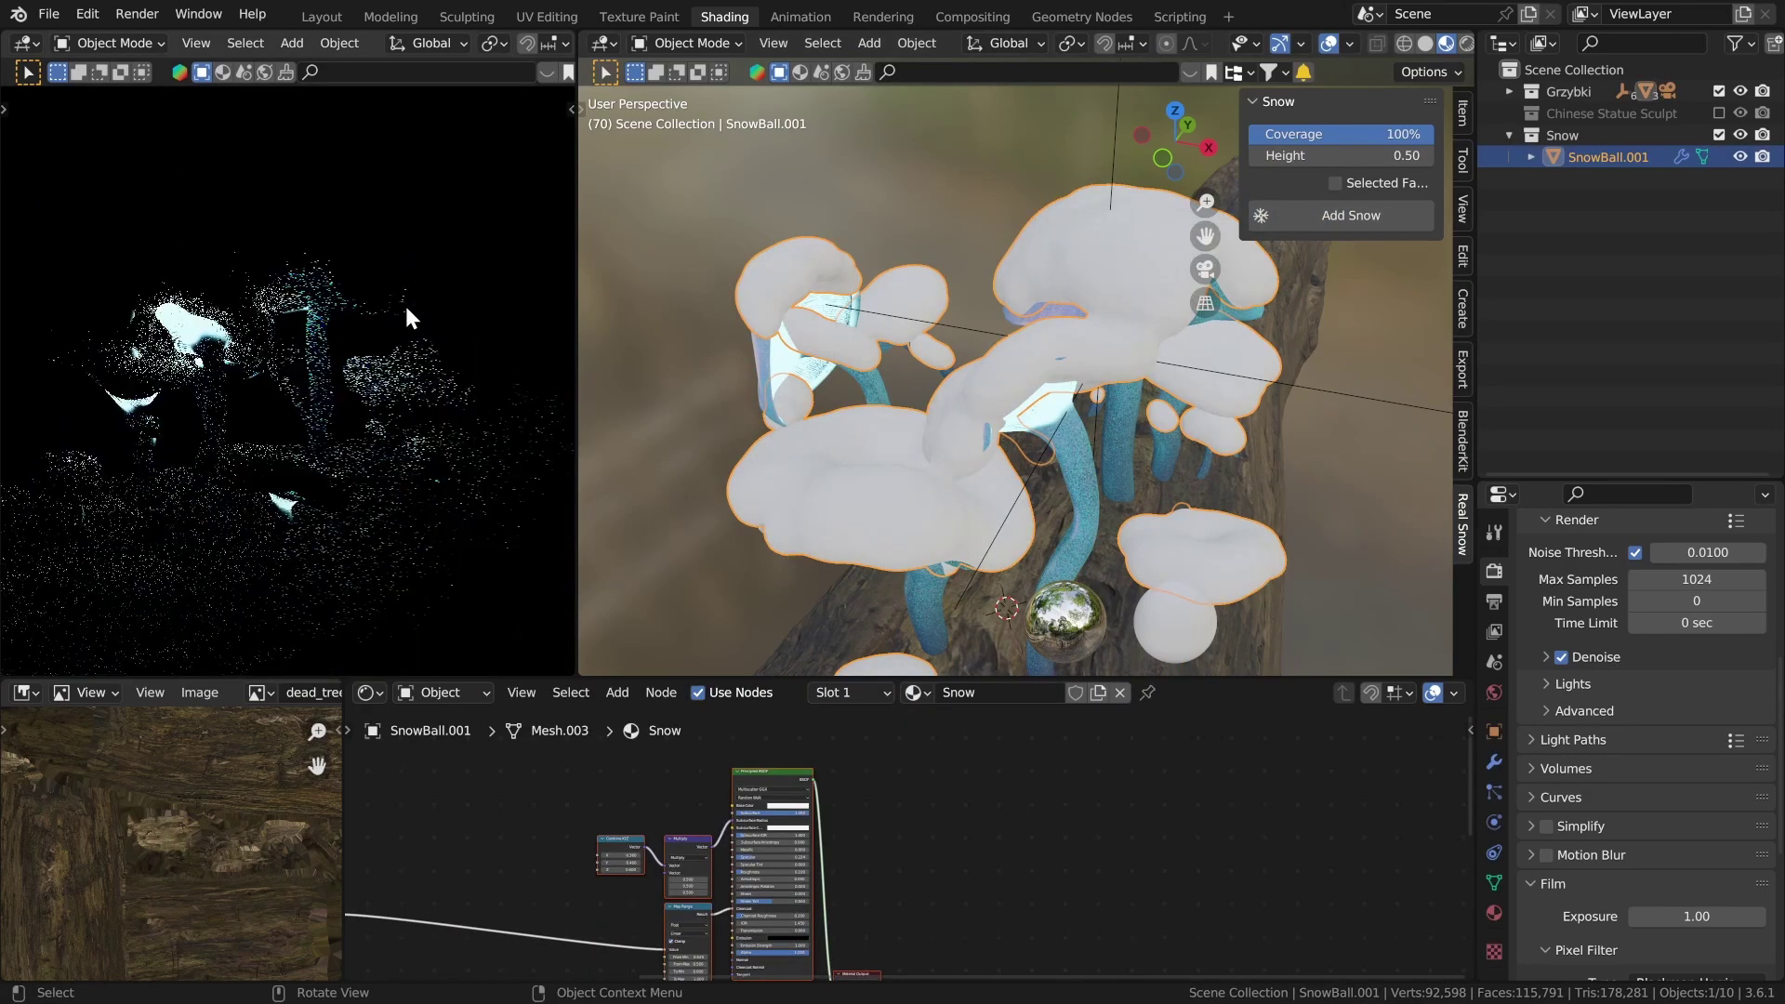
pyautogui.moveTo(681, 383)
pyautogui.mouseDown(button='middle')
pyautogui.moveTo(1084, 414)
pyautogui.moveTo(1061, 389)
pyautogui.moveTo(816, 370)
pyautogui.moveTo(969, 400)
pyautogui.mouseUp(button='middle')
# Select the dead tree trunk and select its entire mesh in Edit Mode.
pyautogui.scroll(-5, 1116, 494)
pyautogui.click(1116, 495)
pyautogui.press('Tab')
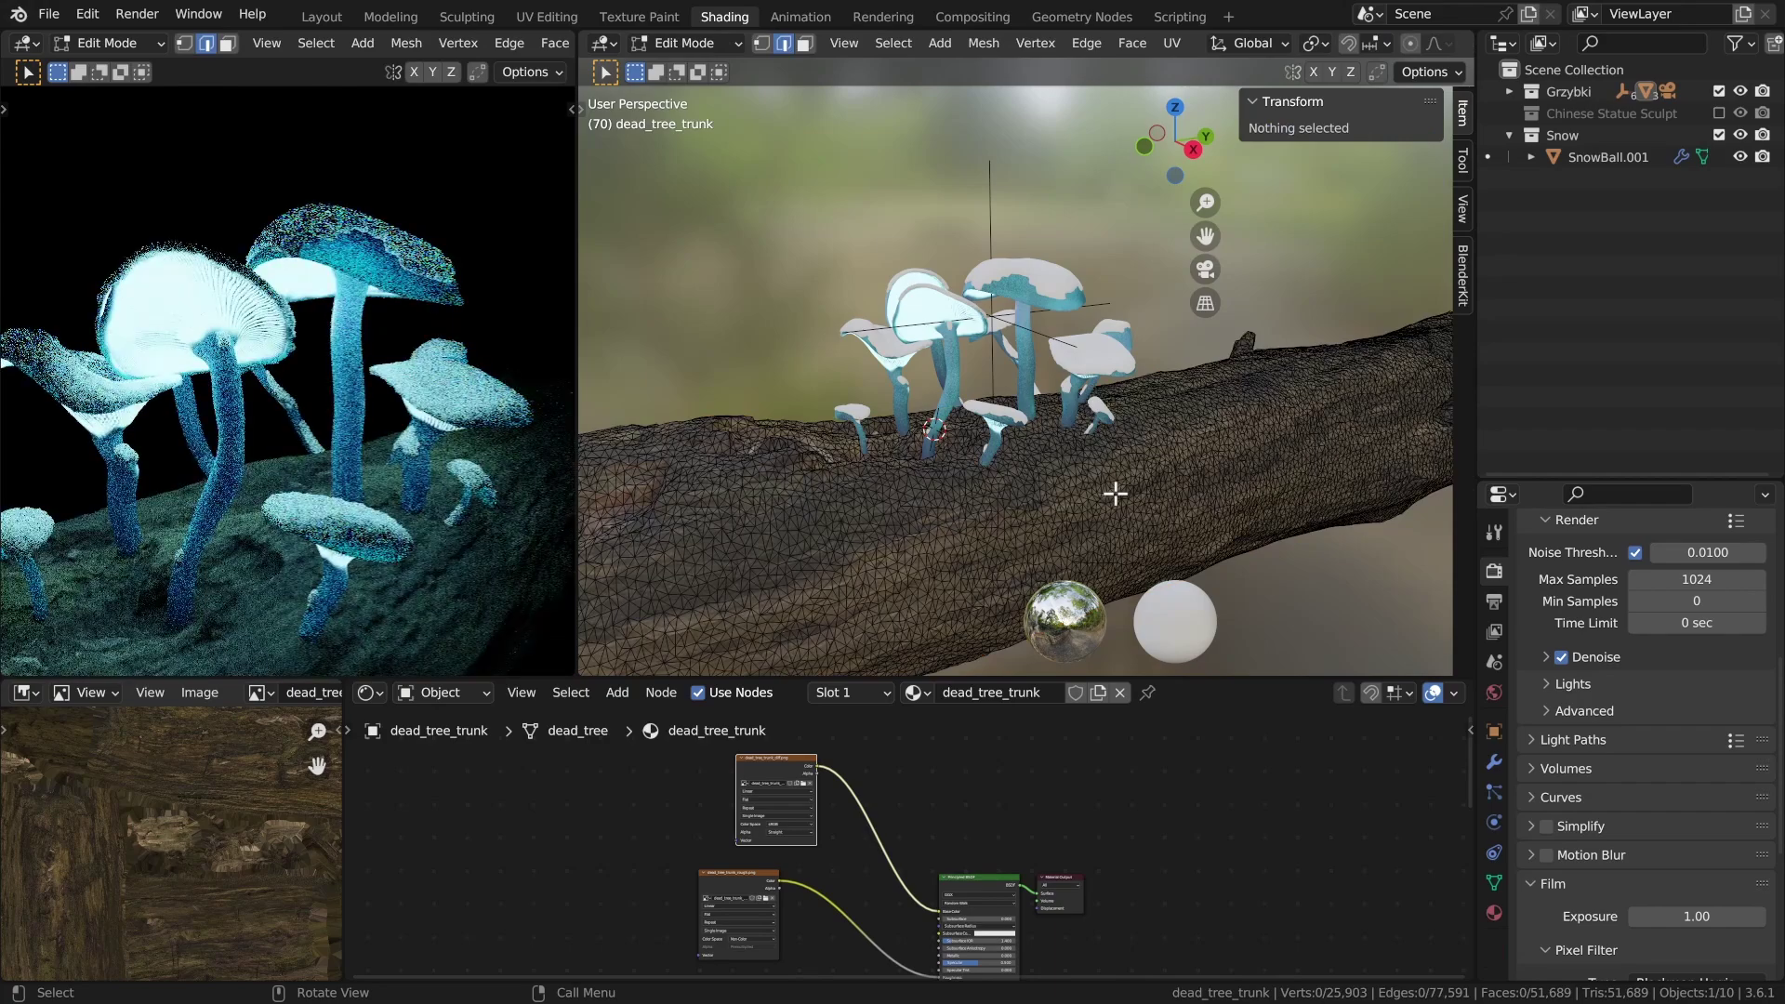
pyautogui.press('a')
pyautogui.scroll(2, 980, 462)
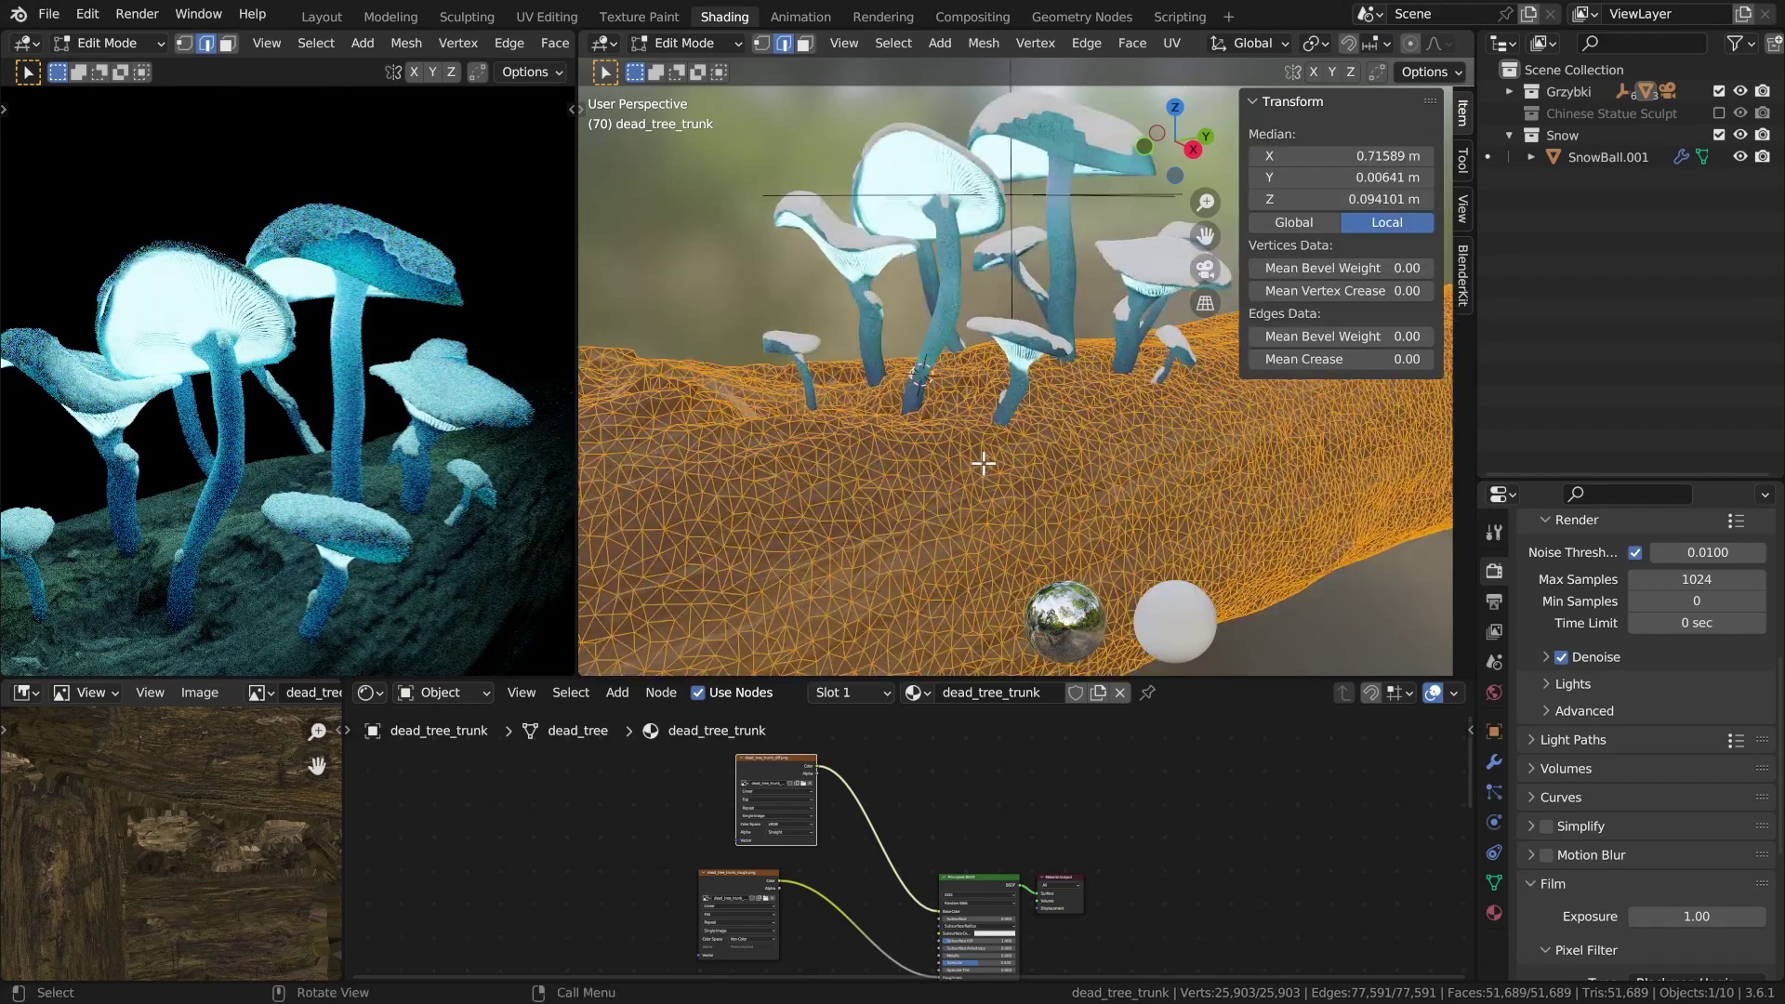
pyautogui.scroll(3, 987, 517)
# Circle-deselect trunk vertices and faces around the mushroom bases, switching to face select.
pyautogui.keyDown('shift'); pyautogui.moveTo(908, 472); pyautogui.dragTo(941, 481); pyautogui.keyUp('shift')
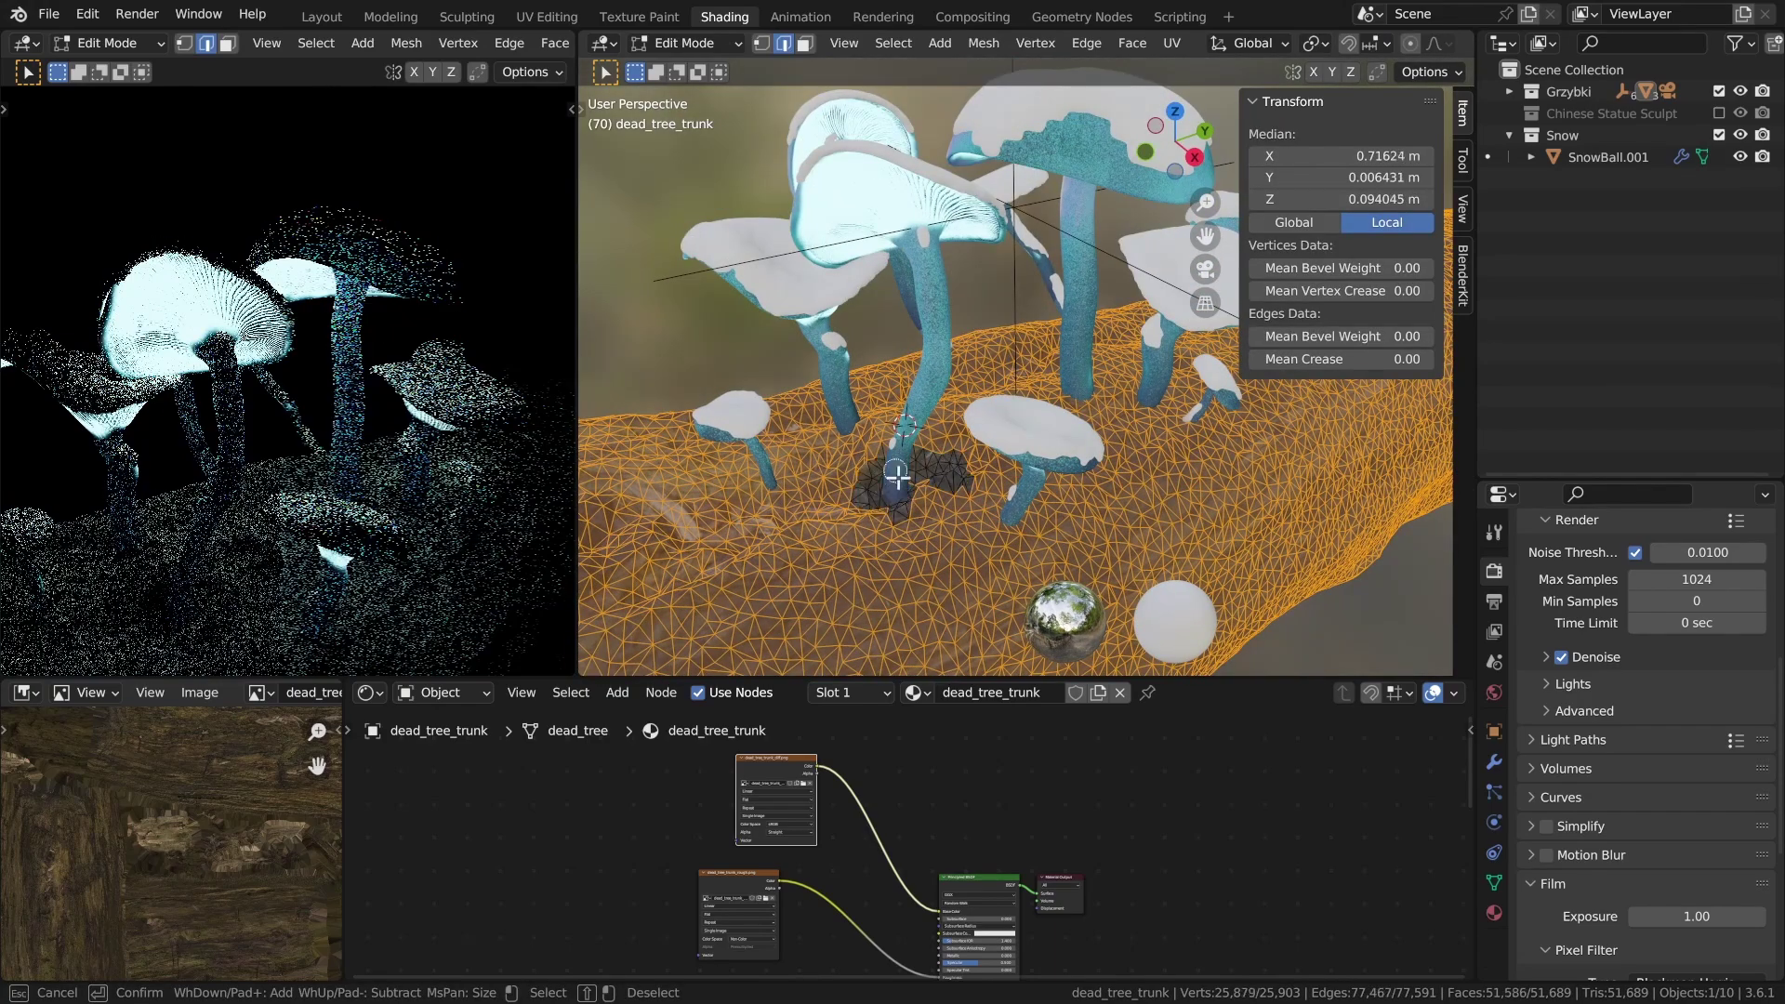
pyautogui.moveTo(897, 474); pyautogui.dragTo(985, 397, button='middle')
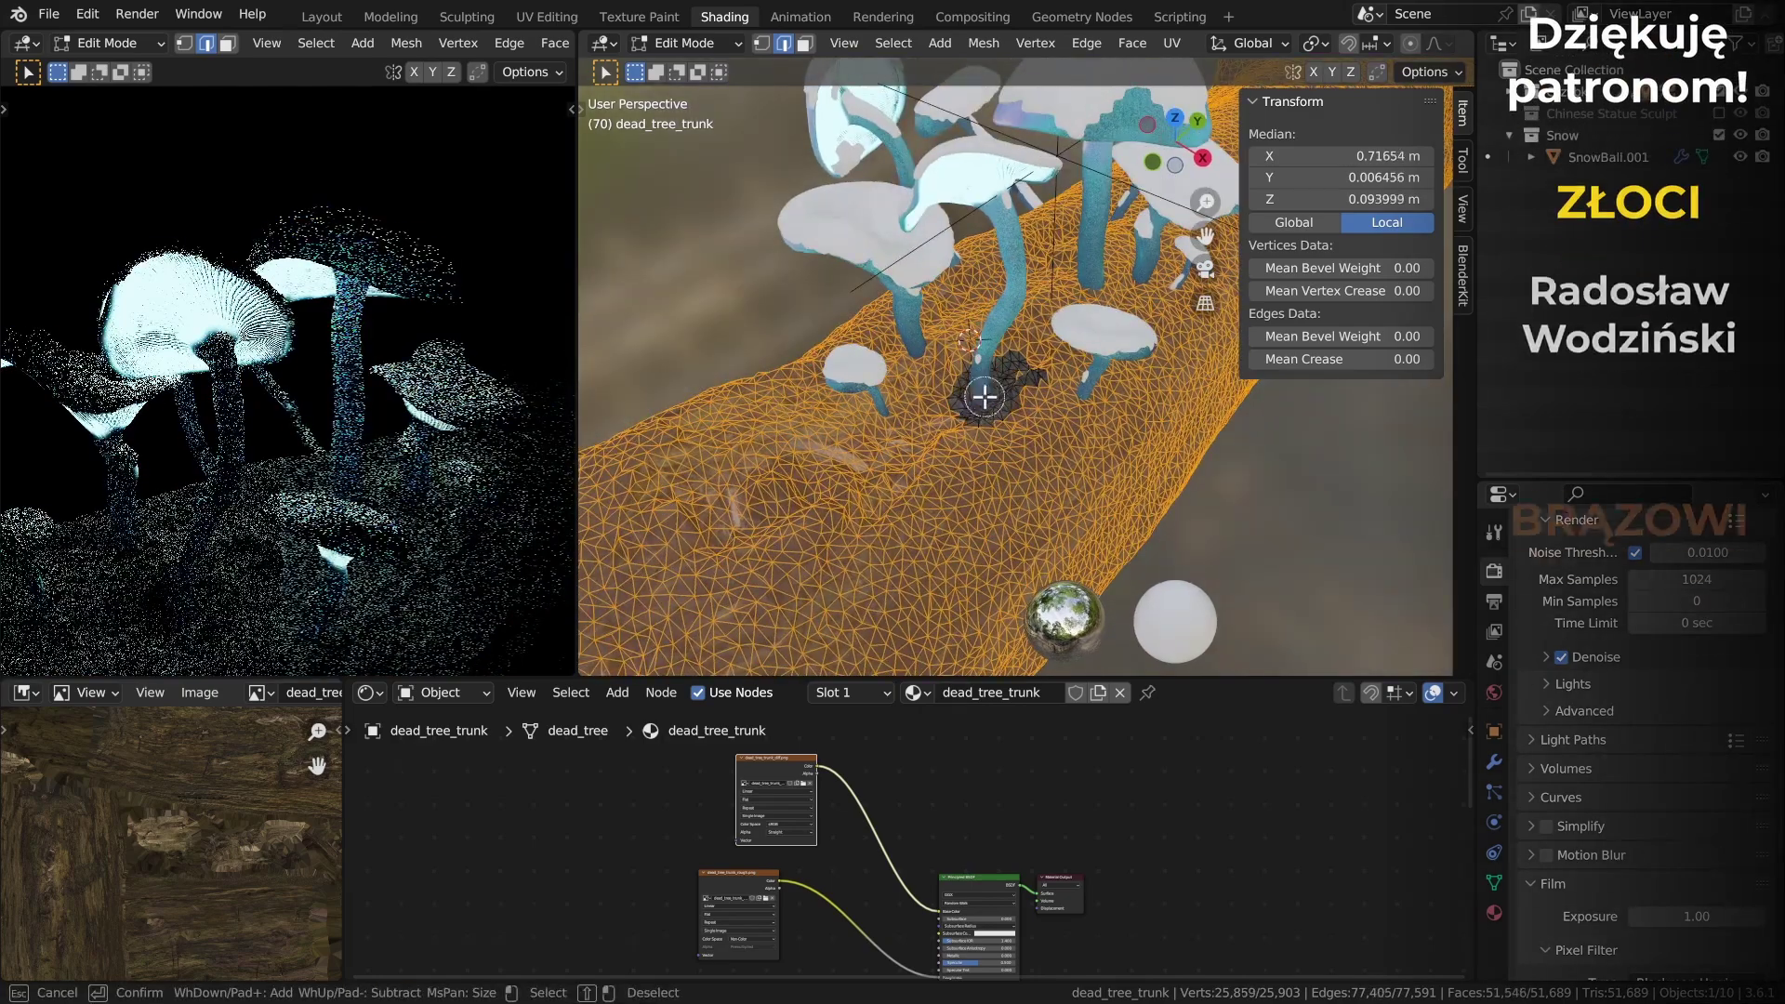
pyautogui.keyDown('shift'); pyautogui.moveTo(984, 397); pyautogui.dragTo(1006, 397); pyautogui.keyUp('shift')
pyautogui.press('1')
pyautogui.press('3')
pyautogui.moveTo(915, 394)
pyautogui.mouseDown(button='middle')
pyautogui.moveTo(961, 371)
pyautogui.moveTo(924, 398)
pyautogui.moveTo(973, 458)
pyautogui.moveTo(980, 381)
pyautogui.mouseUp(button='middle')
pyautogui.keyDown('shift'); pyautogui.moveTo(980, 381); pyautogui.dragTo(985, 441); pyautogui.keyUp('shift')
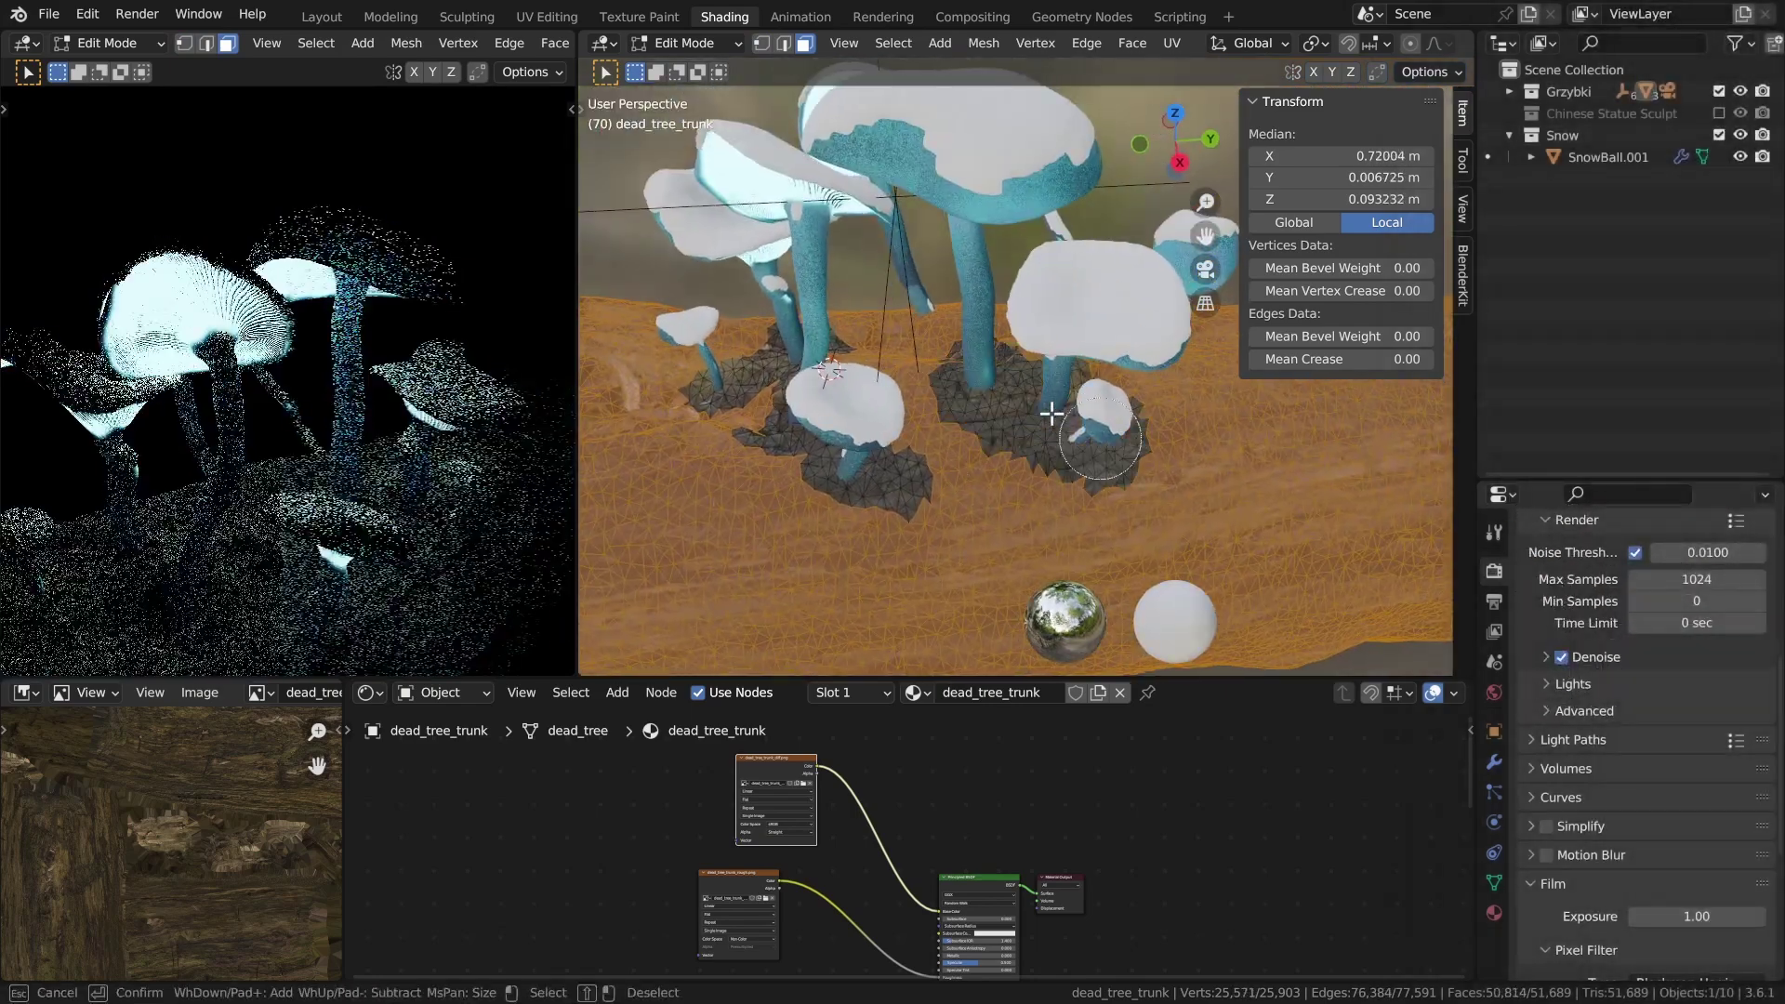
pyautogui.moveTo(986, 441)
pyautogui.mouseDown(button='middle')
pyautogui.moveTo(939, 438)
pyautogui.moveTo(968, 427)
pyautogui.moveTo(914, 458)
pyautogui.moveTo(973, 458)
pyautogui.mouseUp(button='middle')
# Deselect more faces around a mushroom stem, then return the trunk to Object Mode.
pyautogui.rightClick(936, 403)
pyautogui.press('Escape')
pyautogui.moveTo(1016, 398); pyautogui.dragTo(1144, 398, button='middle')
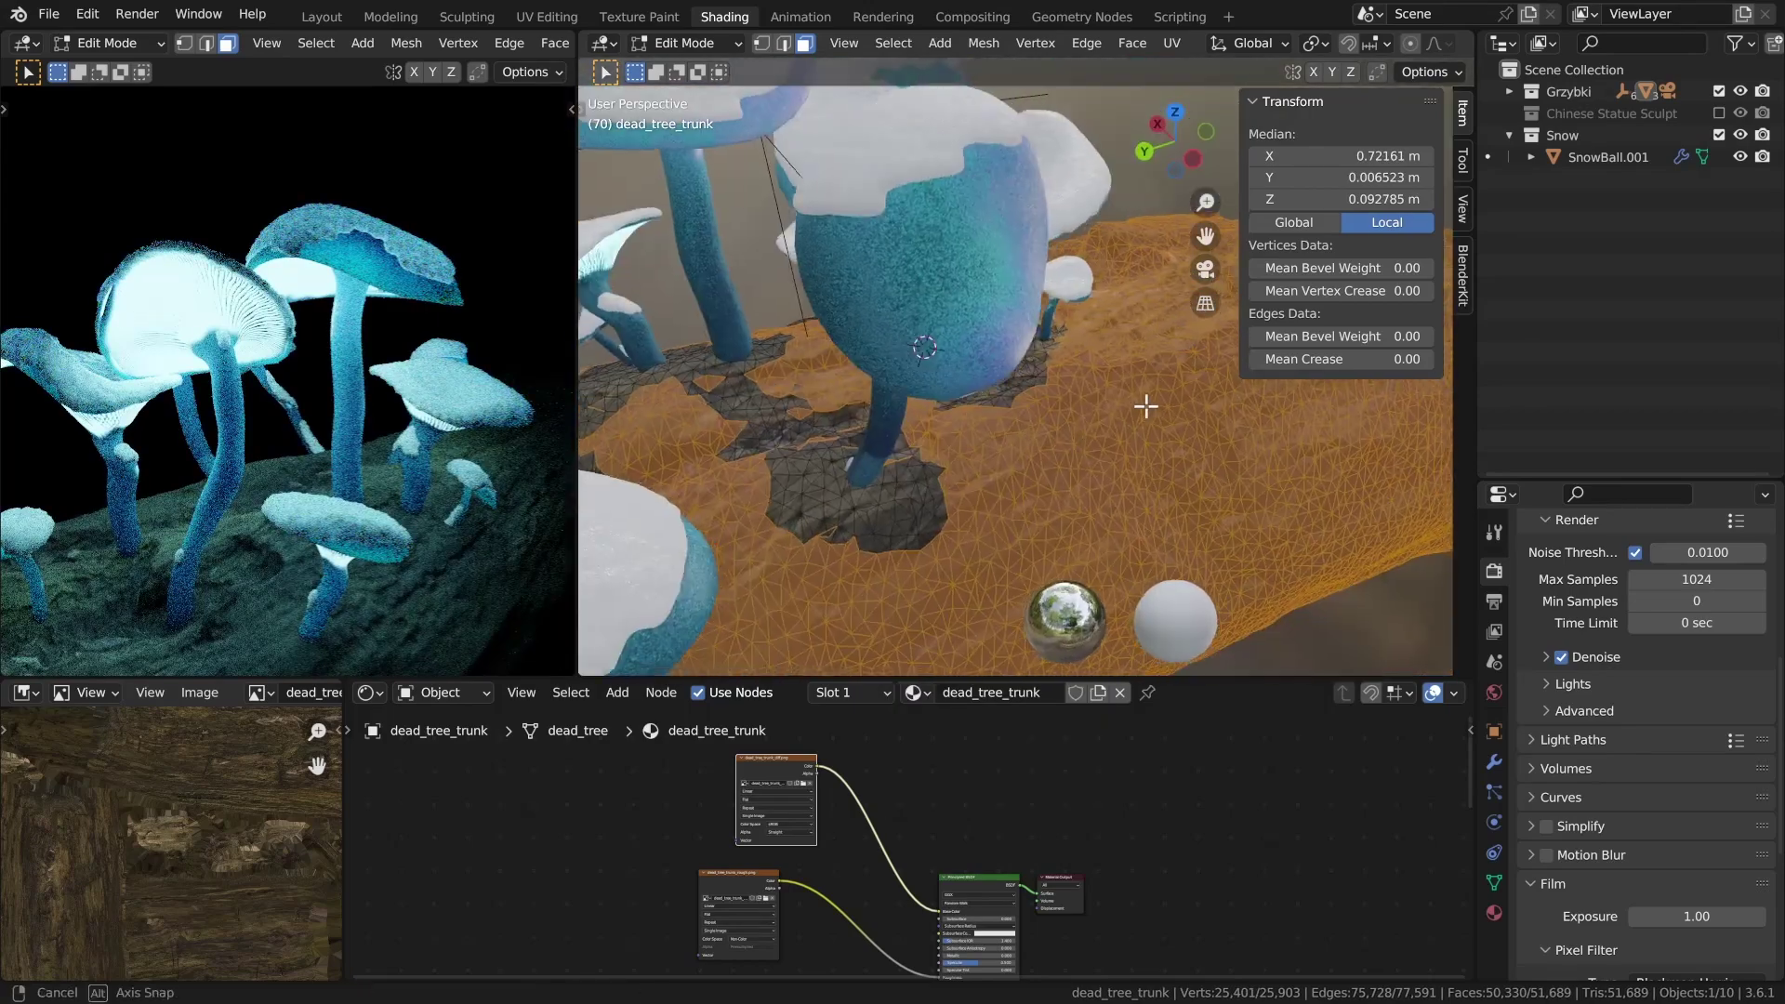
pyautogui.press('c')
pyautogui.keyDown('shift'); pyautogui.moveTo(1004, 400); pyautogui.dragTo(979, 391); pyautogui.keyUp('shift')
pyautogui.press('Tab')
pyautogui.moveTo(889, 423); pyautogui.dragTo(1012, 493, button='middle')
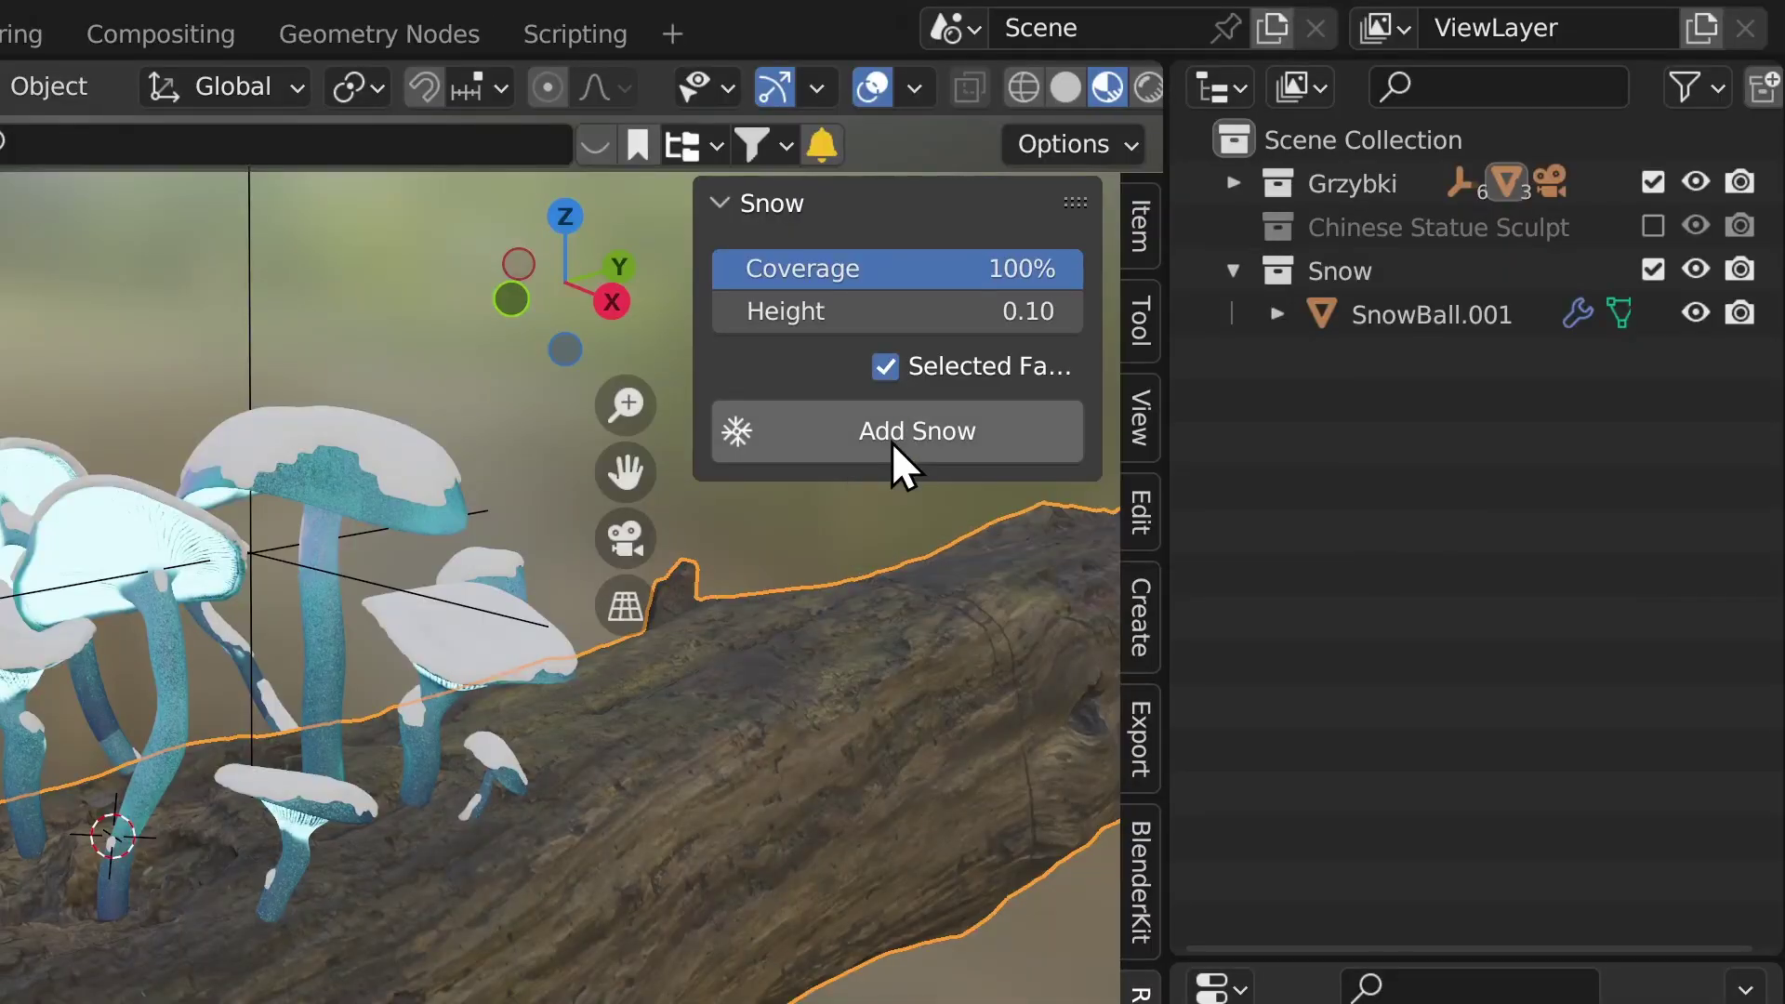
# Add 0.20-height snow to the selected trunk faces, creating SnowBall.002.
pyautogui.click(890, 443)
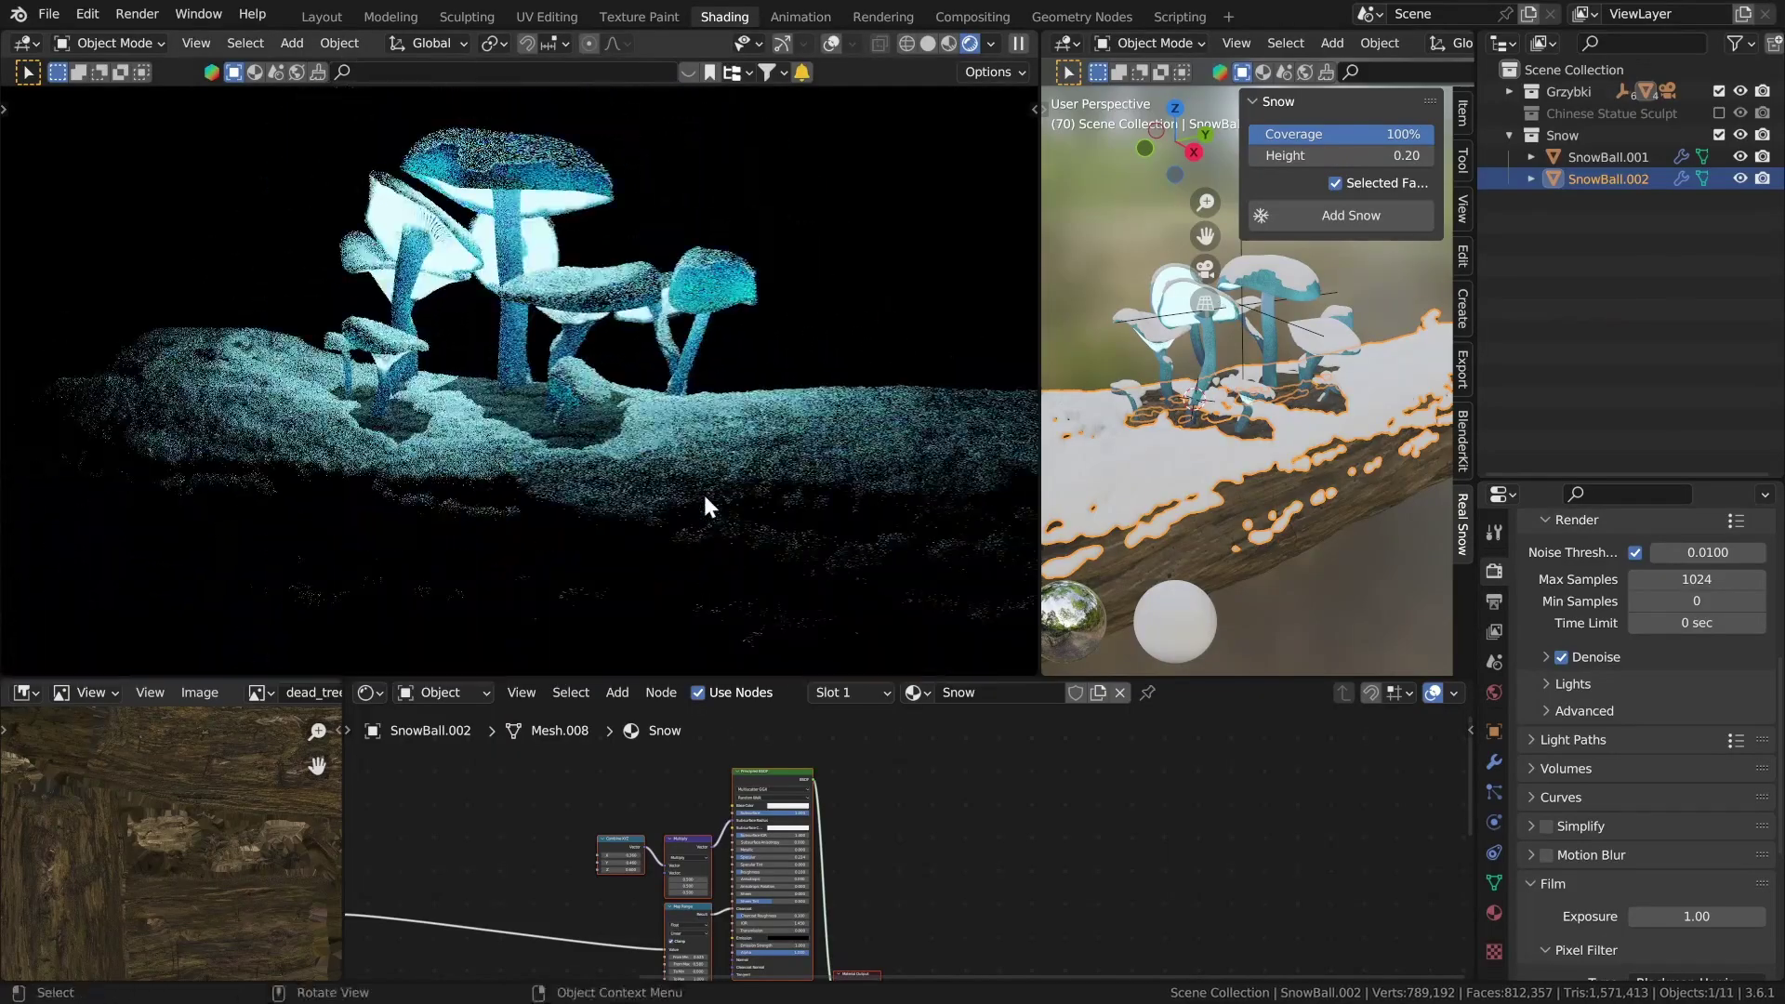
pyautogui.moveTo(428, 487)
pyautogui.mouseDown(button='middle')
pyautogui.moveTo(622, 532)
pyautogui.moveTo(555, 489)
pyautogui.moveTo(625, 506)
pyautogui.mouseUp(button='middle')
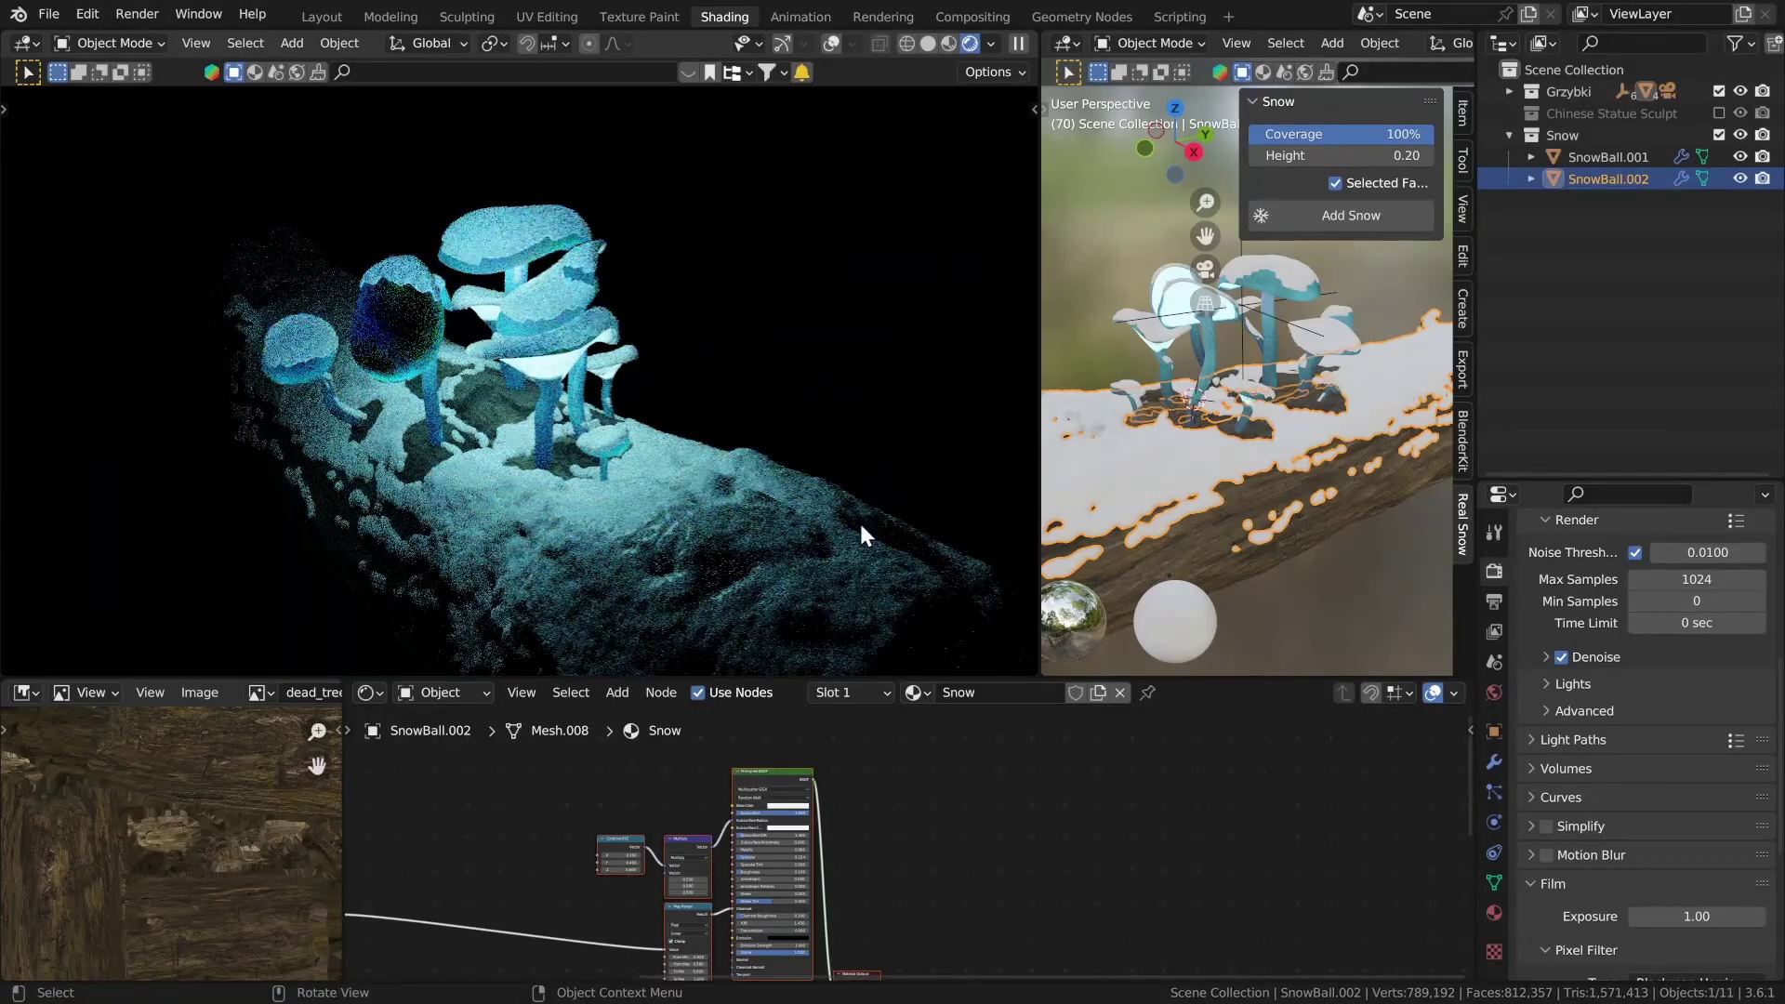
pyautogui.moveTo(895, 521)
pyautogui.mouseDown(button='middle')
pyautogui.moveTo(725, 499)
pyautogui.moveTo(706, 514)
pyautogui.moveTo(1226, 489)
pyautogui.mouseUp(button='middle')
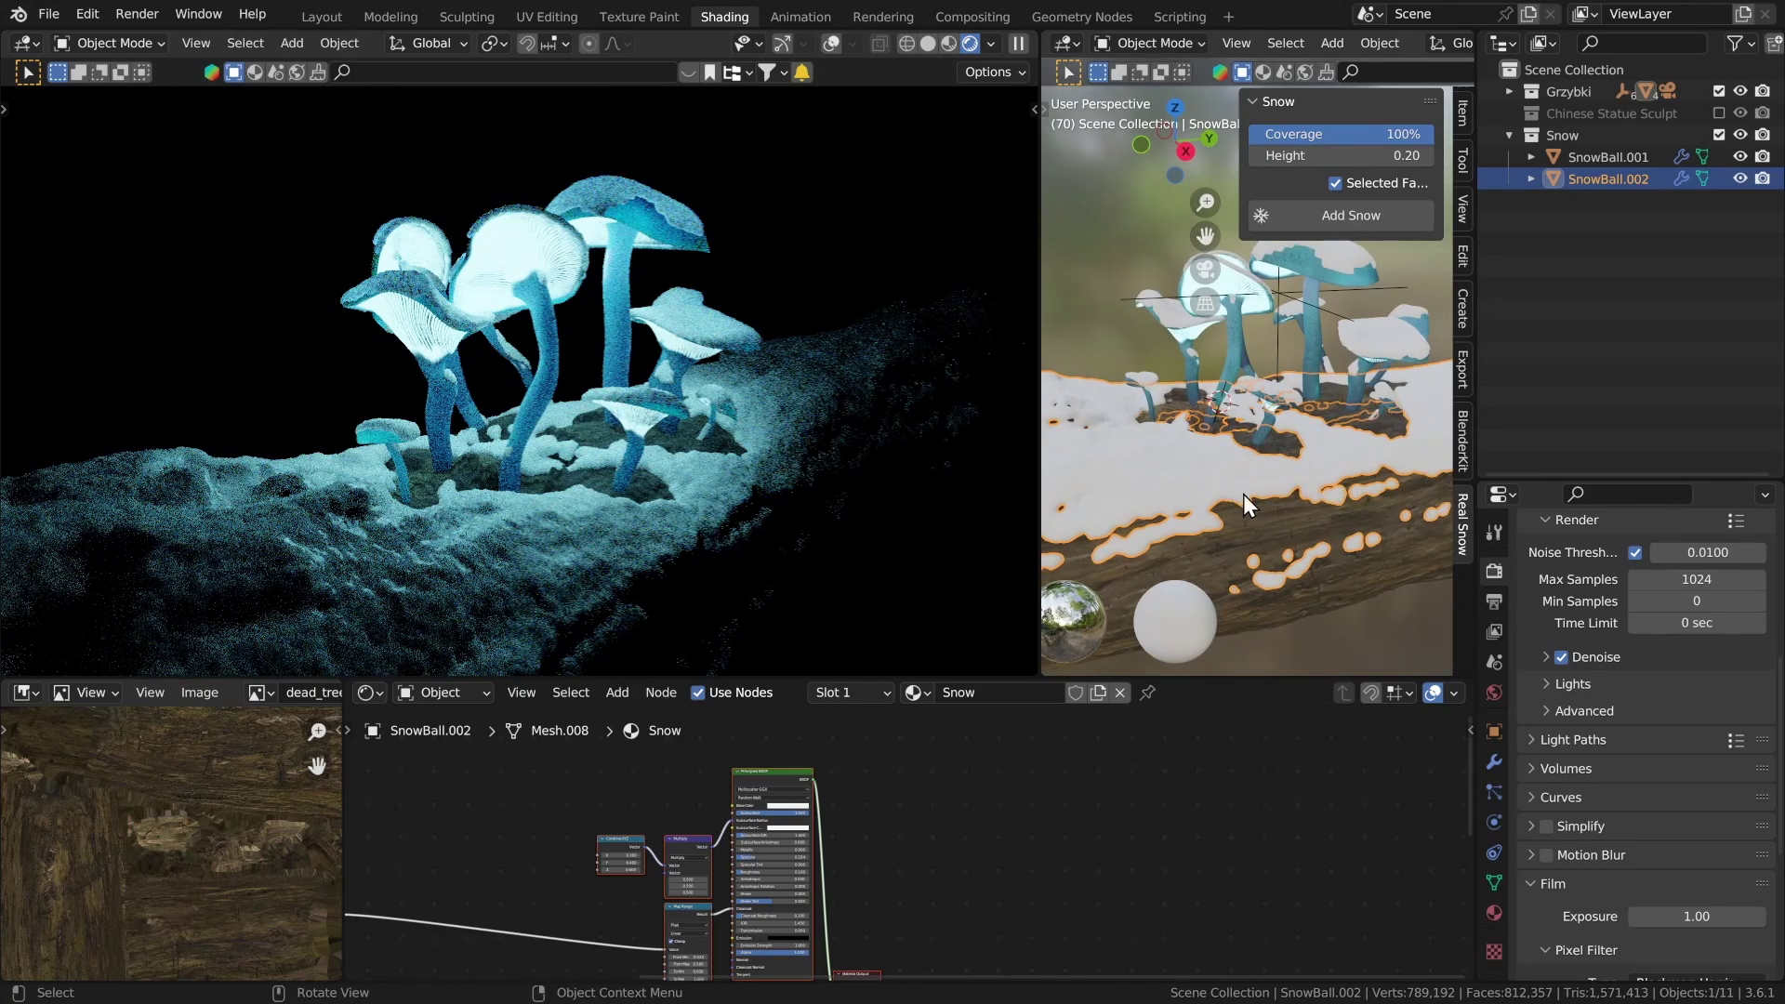
# Inspect the Snow material's nodes in a maximized editor, then view the render full screen.
pyautogui.hotkey('ctrl', 'space')
pyautogui.scroll(3, 1157, 672)
pyautogui.scroll(2, 329, 397)
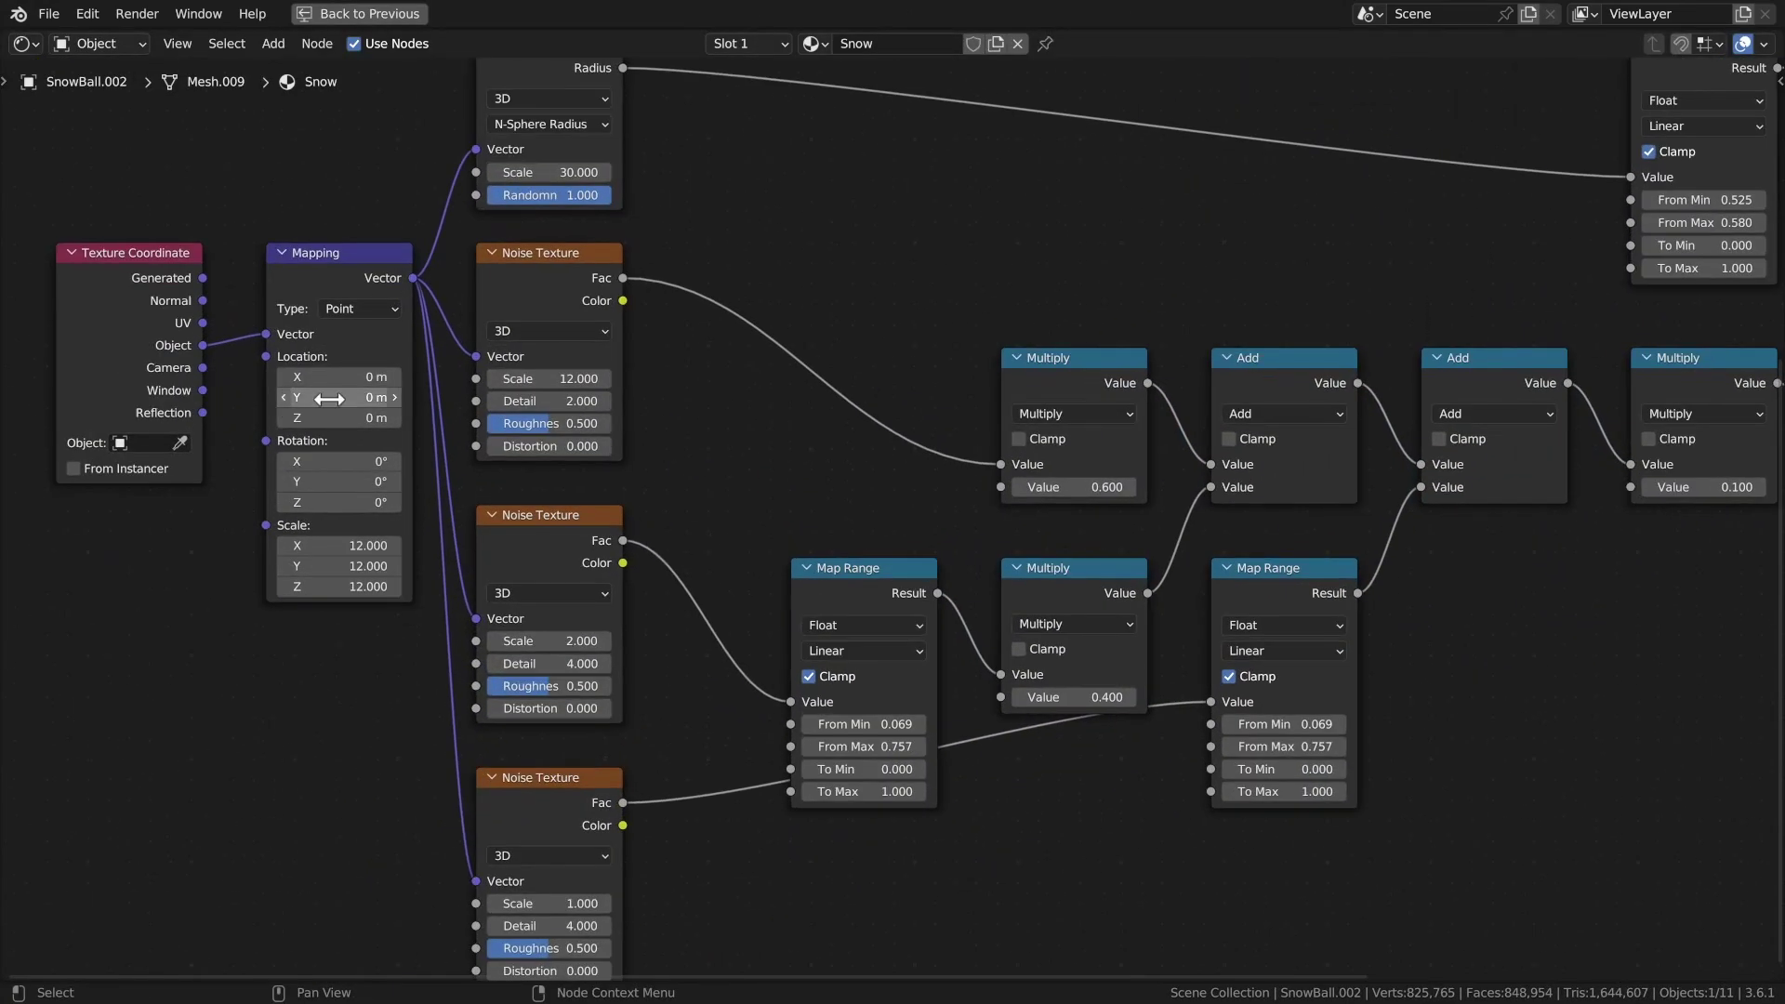
pyautogui.moveTo(329, 398); pyautogui.dragTo(553, 309, button='middle')
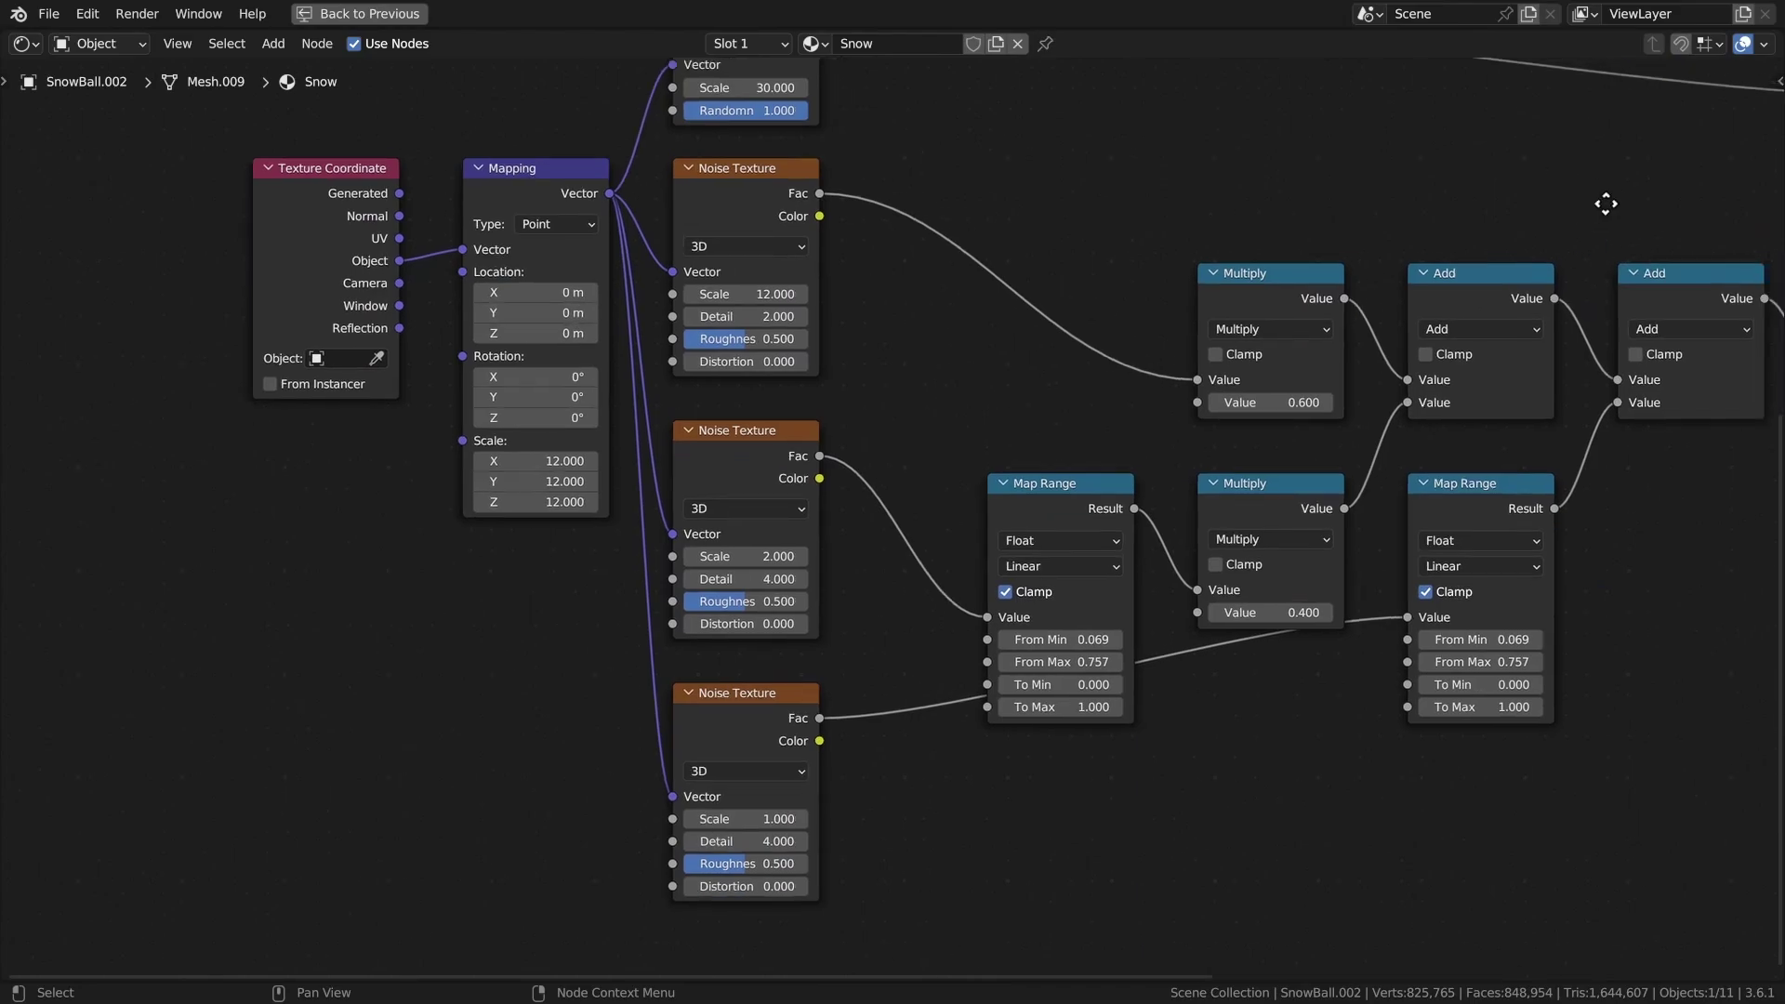
pyautogui.moveTo(1605, 199); pyautogui.dragTo(1029, 378, button='middle')
pyautogui.moveTo(1261, 287); pyautogui.dragTo(1043, 355, button='middle')
pyautogui.moveTo(1418, 151)
pyautogui.mouseDown(button='middle')
pyautogui.moveTo(1394, 260)
pyautogui.moveTo(1152, 585)
pyautogui.moveTo(1152, 625)
pyautogui.mouseUp(button='middle')
pyautogui.hotkey('shift', 'F5')
pyautogui.moveTo(1506, 542)
pyautogui.mouseDown(button='middle')
pyautogui.moveTo(1606, 558)
pyautogui.moveTo(1452, 802)
pyautogui.moveTo(1185, 788)
pyautogui.moveTo(1331, 783)
pyautogui.mouseUp(button='middle')
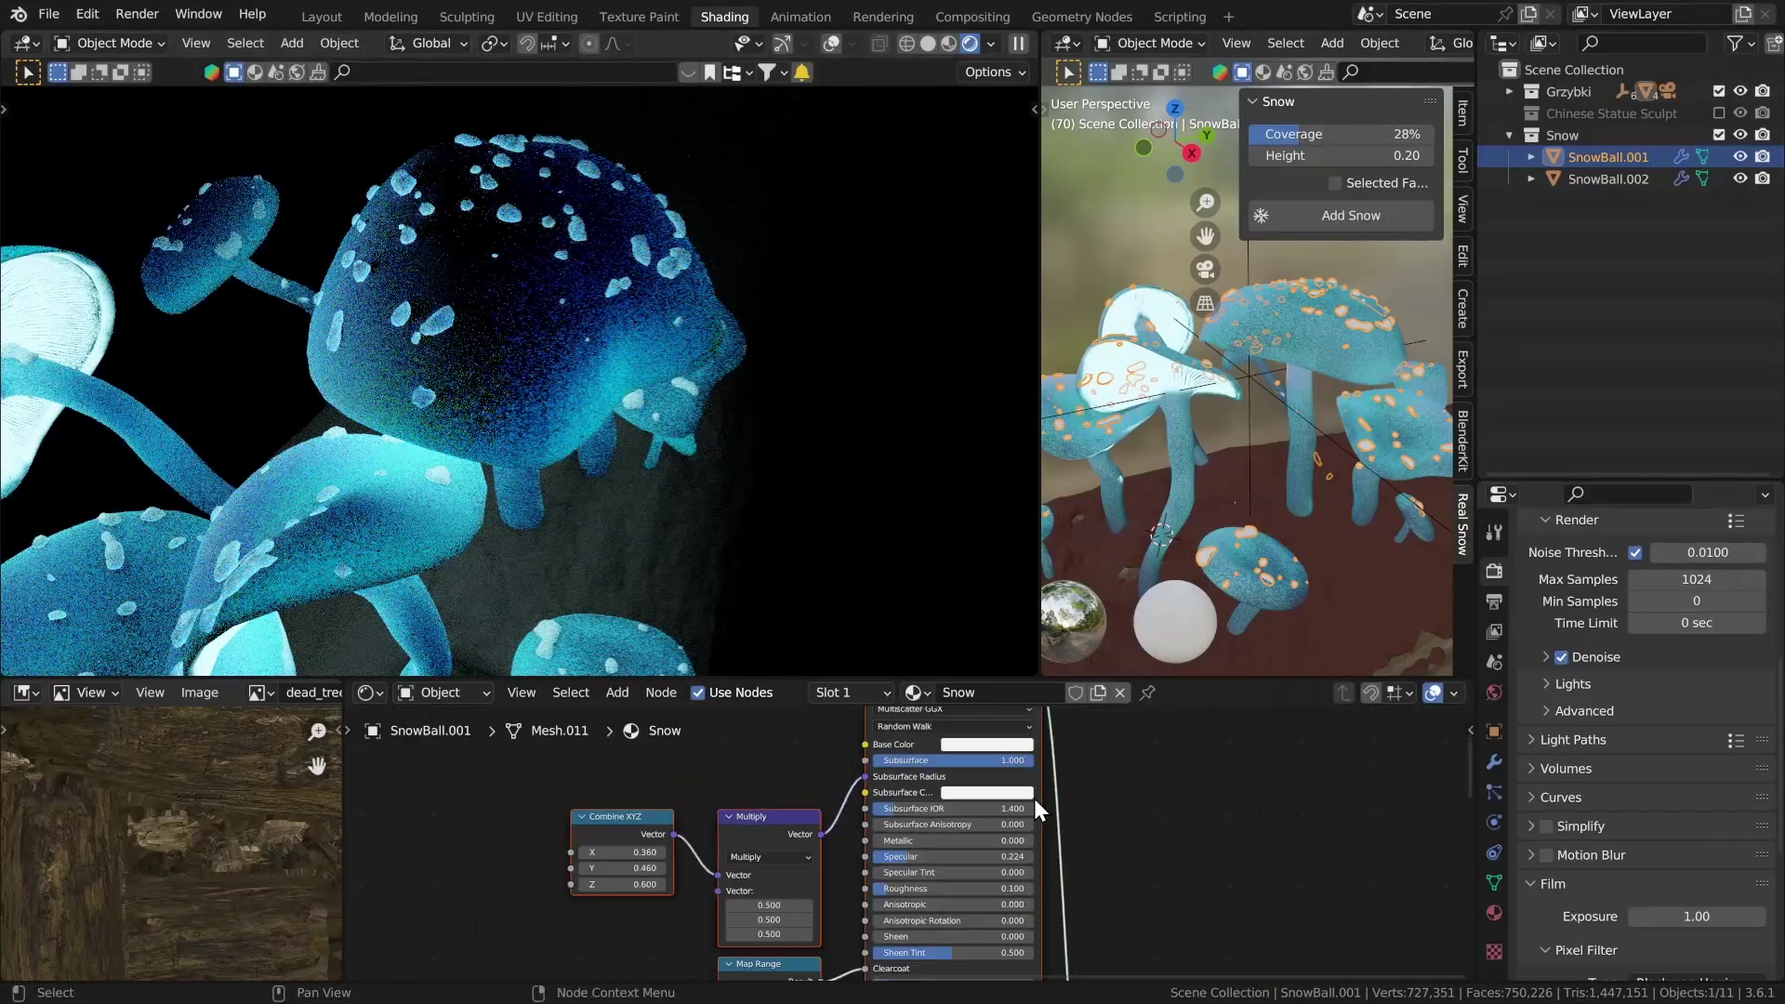
# Give SnowBall.001's Snow material a Glass BSDF with IOR 1.333.
pyautogui.scroll(-2, 1034, 799)
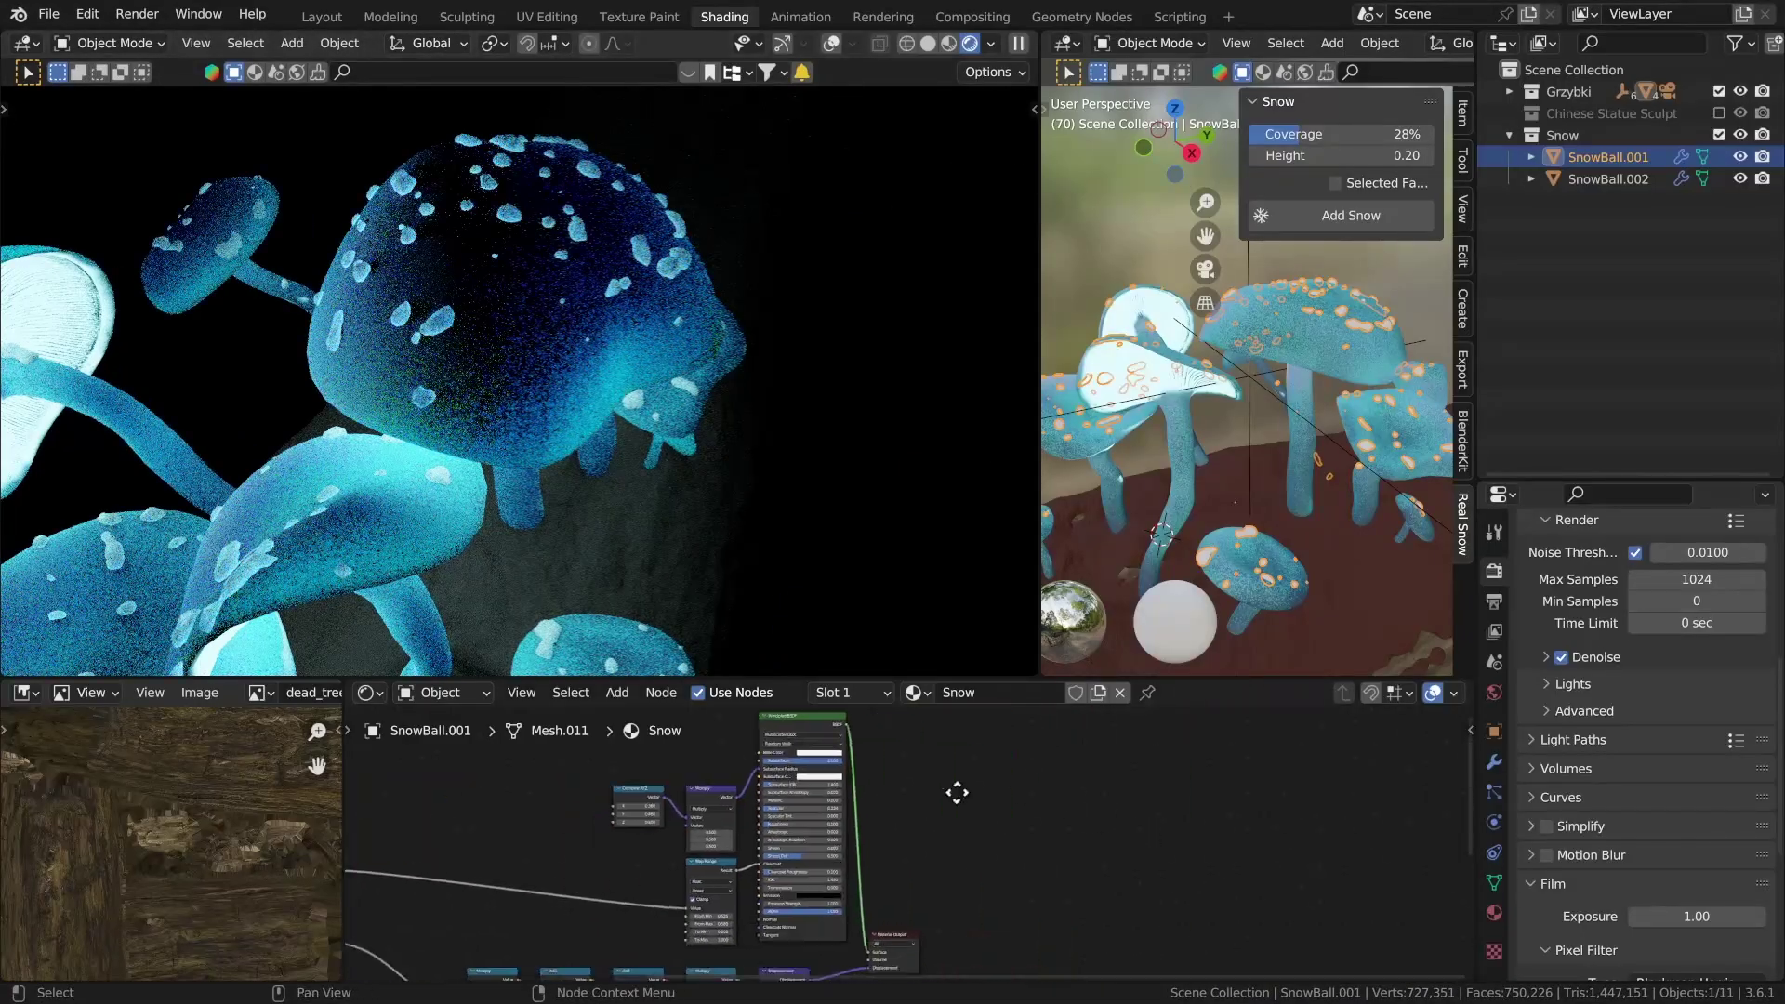
pyautogui.hotkey('ctrl', 'space')
pyautogui.scroll(-2, 1056, 722)
pyautogui.moveTo(1227, 581); pyautogui.dragTo(1346, 533)
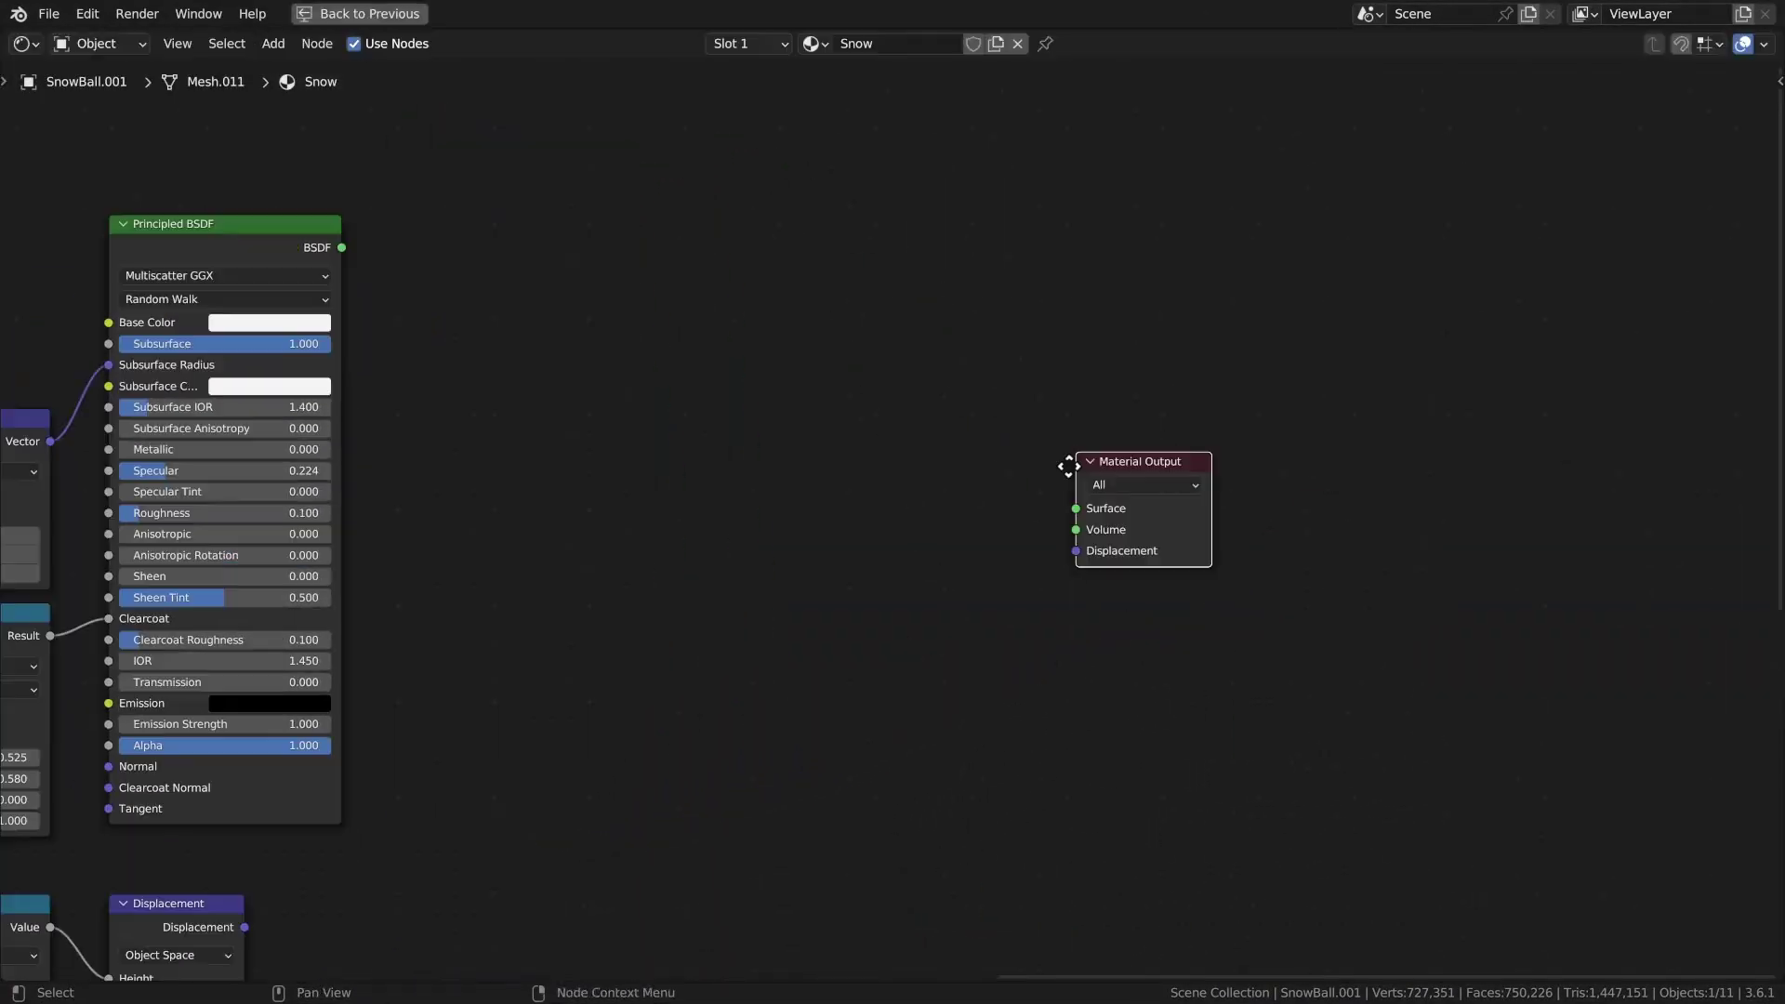
pyautogui.hotkey('shift', 'a')
pyautogui.write('glass')
pyautogui.press('Return')
pyautogui.click(482, 539)
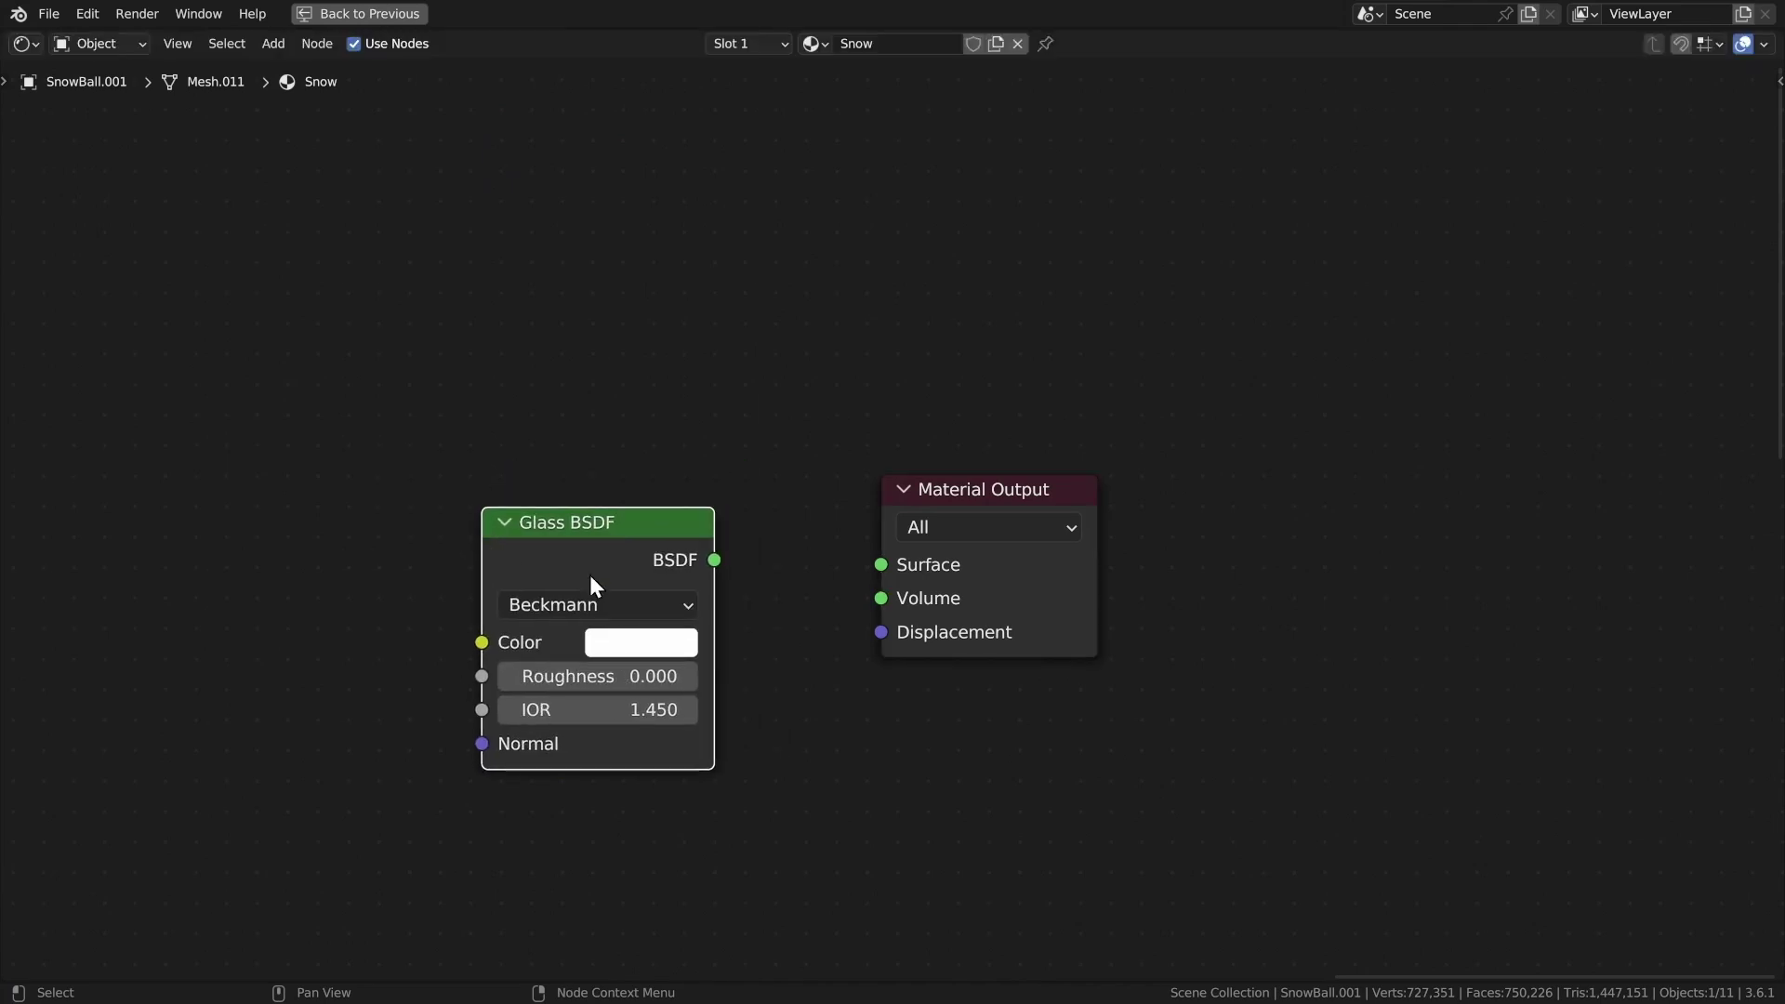
pyautogui.write('1.333')
pyautogui.press('Return')
pyautogui.hotkey('ctrl', 'space')
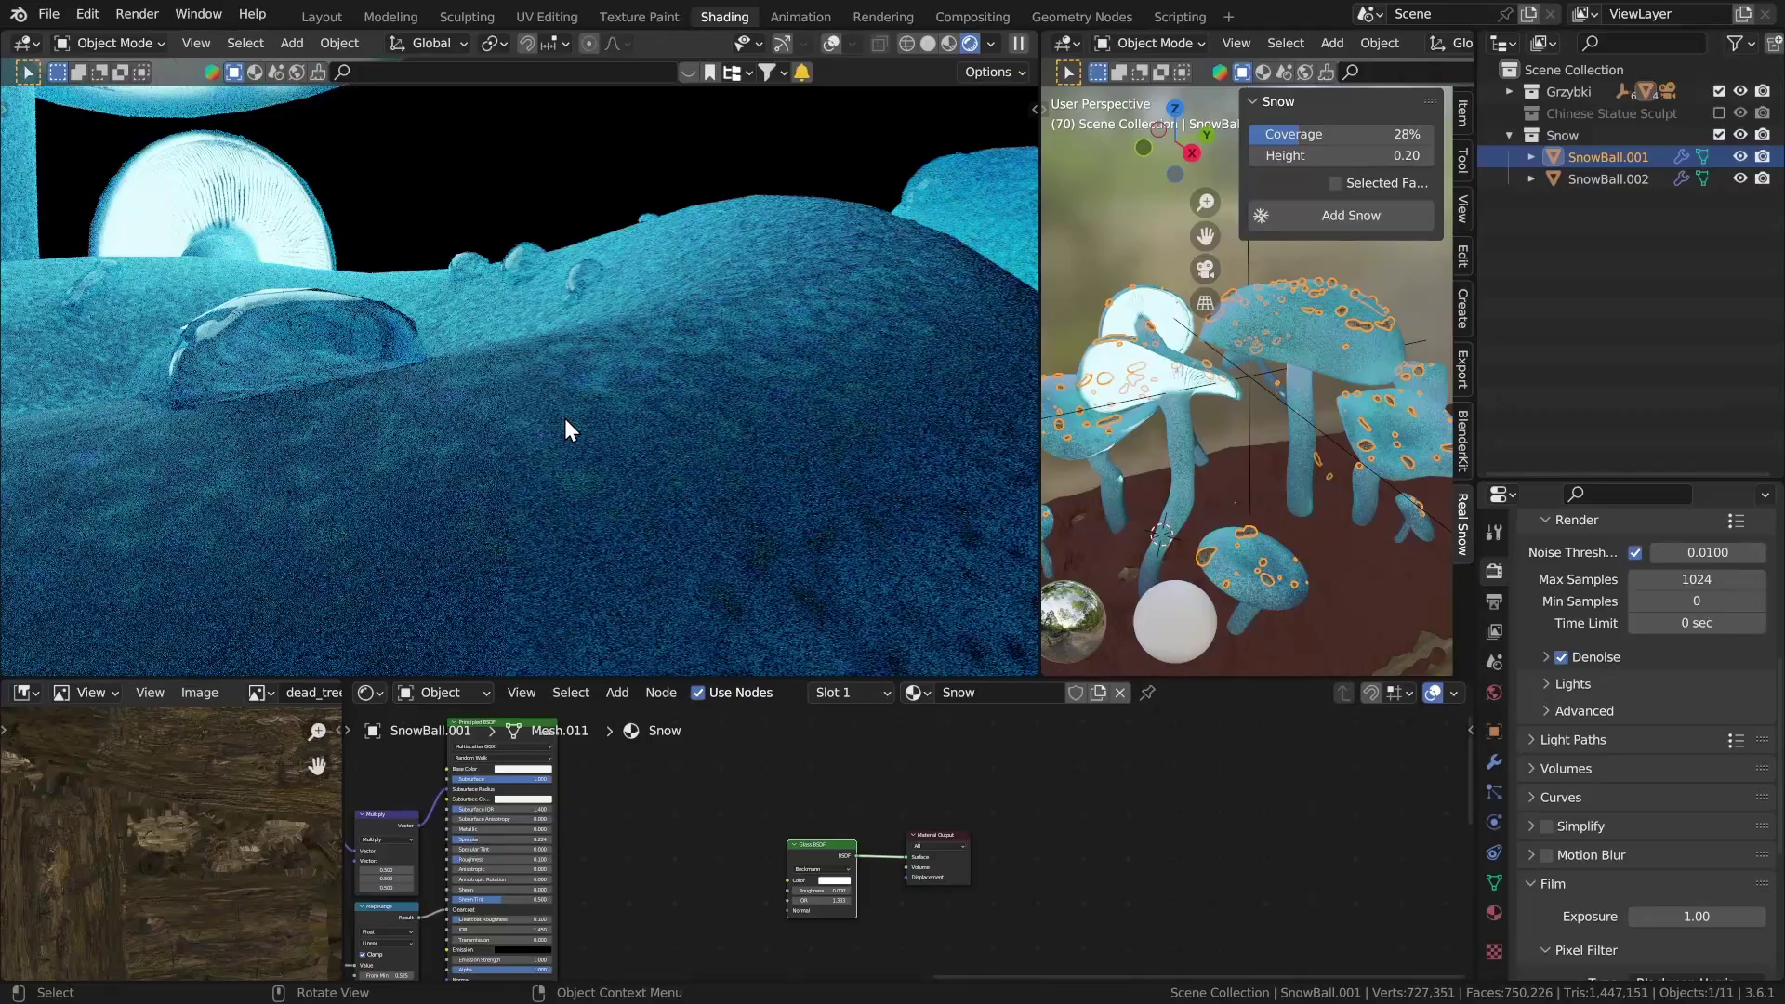
# Go to camera view, zoom in, and cover the statue with generated snow.
pyautogui.press('KP_0')
pyautogui.moveTo(688, 456)
pyautogui.keyDown('ctrl'); pyautogui.mouseDown(button='middle')
pyautogui.moveTo(582, 450)
pyautogui.moveTo(594, 436)
pyautogui.mouseUp(button='middle'); pyautogui.keyUp('ctrl')
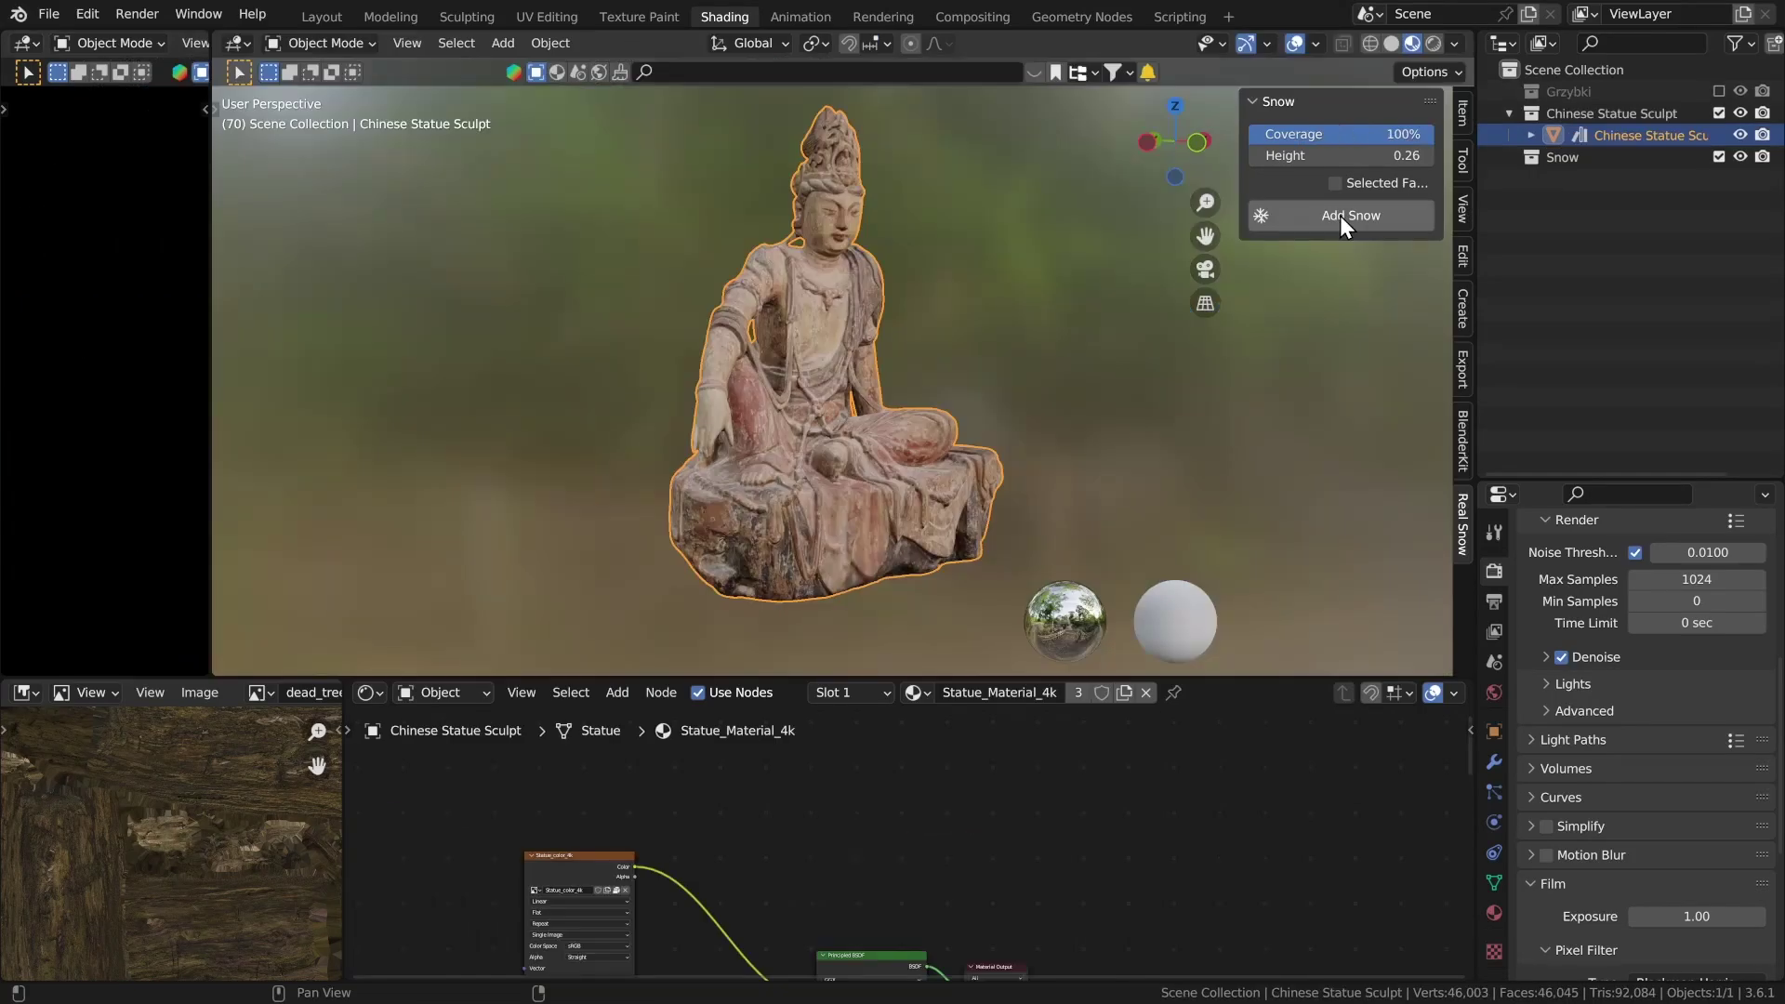
pyautogui.click(1341, 215)
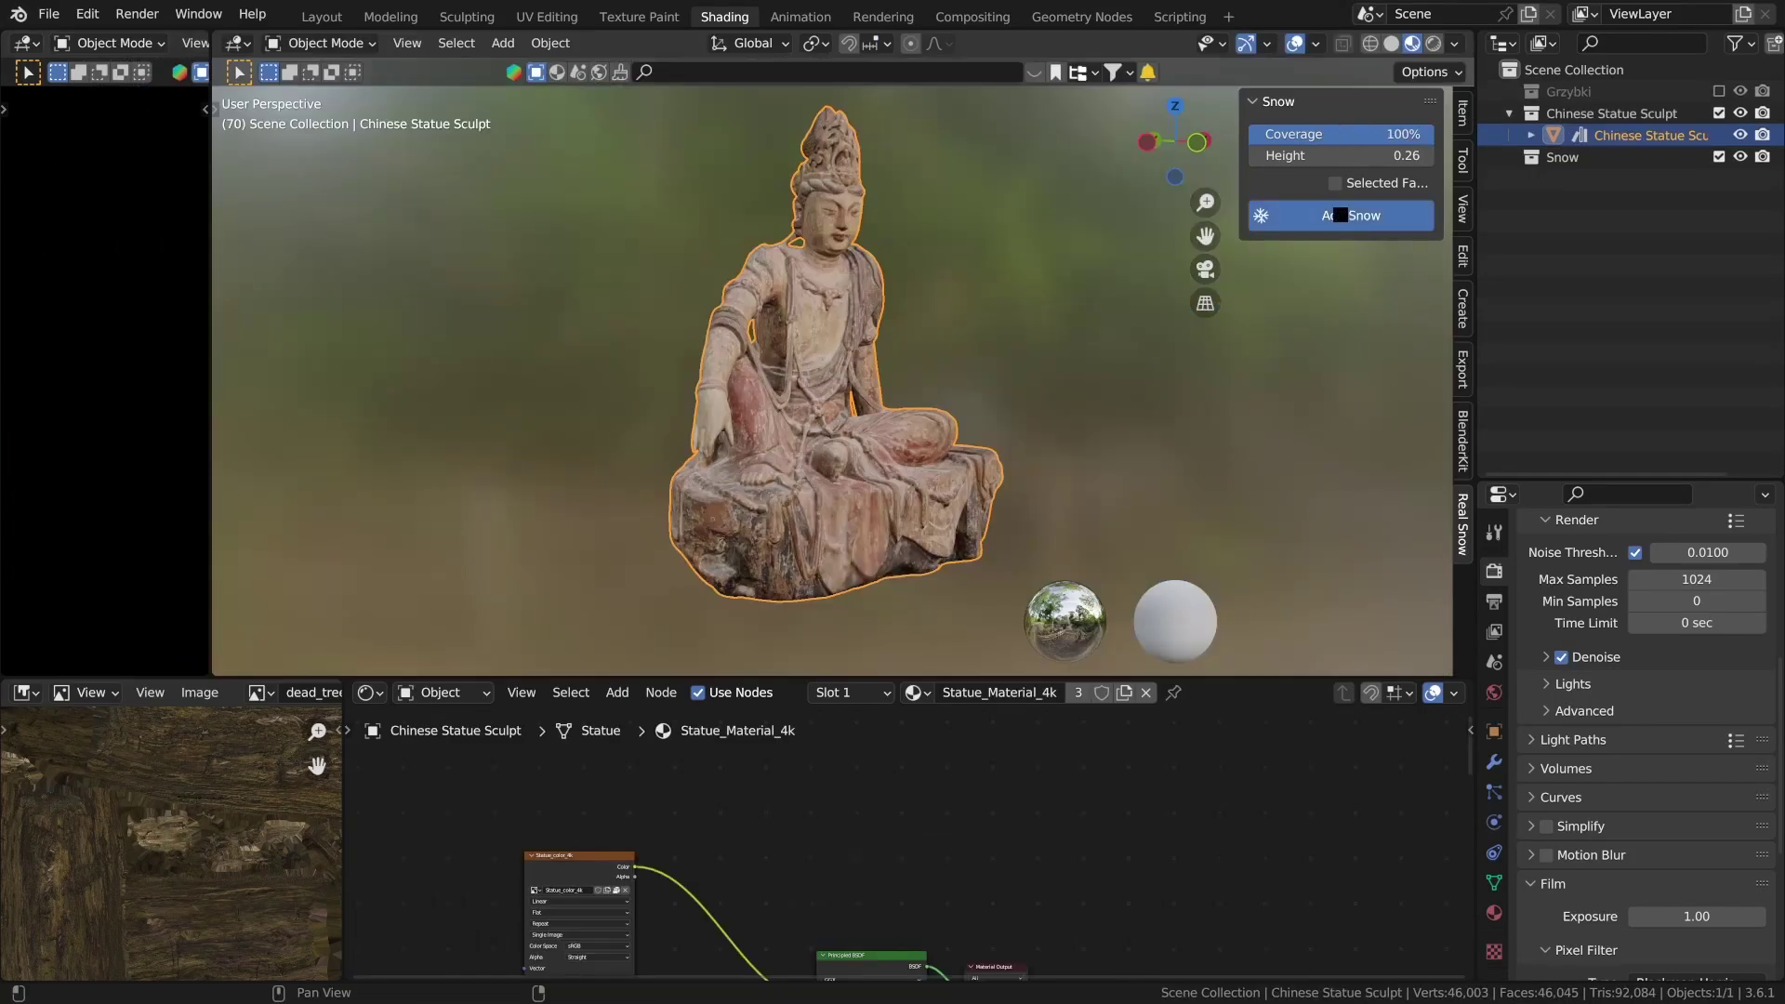
# Deselect the new snow mesh and switch the viewport to rendered shading.
pyautogui.moveTo(1341, 216)
pyautogui.mouseDown(button='middle')
pyautogui.moveTo(1175, 349)
pyautogui.moveTo(1346, 365)
pyautogui.moveTo(1343, 379)
pyautogui.moveTo(504, 376)
pyautogui.moveTo(901, 392)
pyautogui.mouseUp(button='middle')
pyautogui.click(1175, 350)
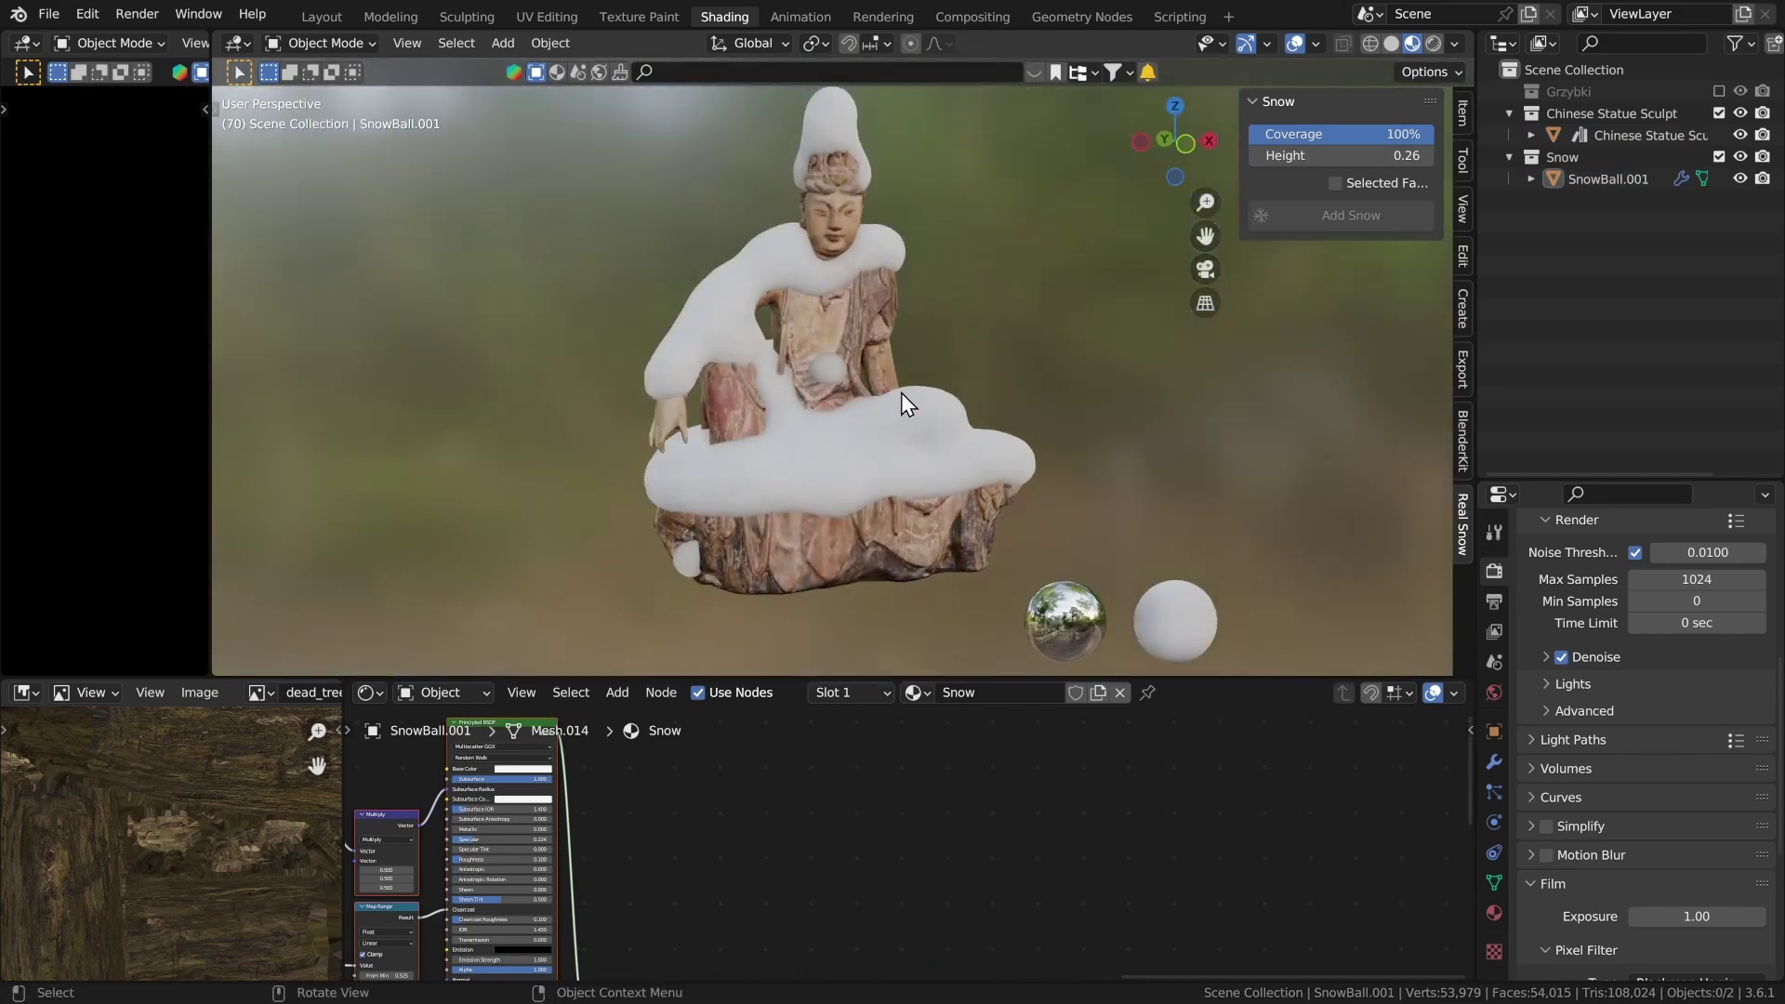
pyautogui.press('z')
pyautogui.click(941, 353)
# Add a point light to the statue scene.
pyautogui.hotkey('shift', 'a')
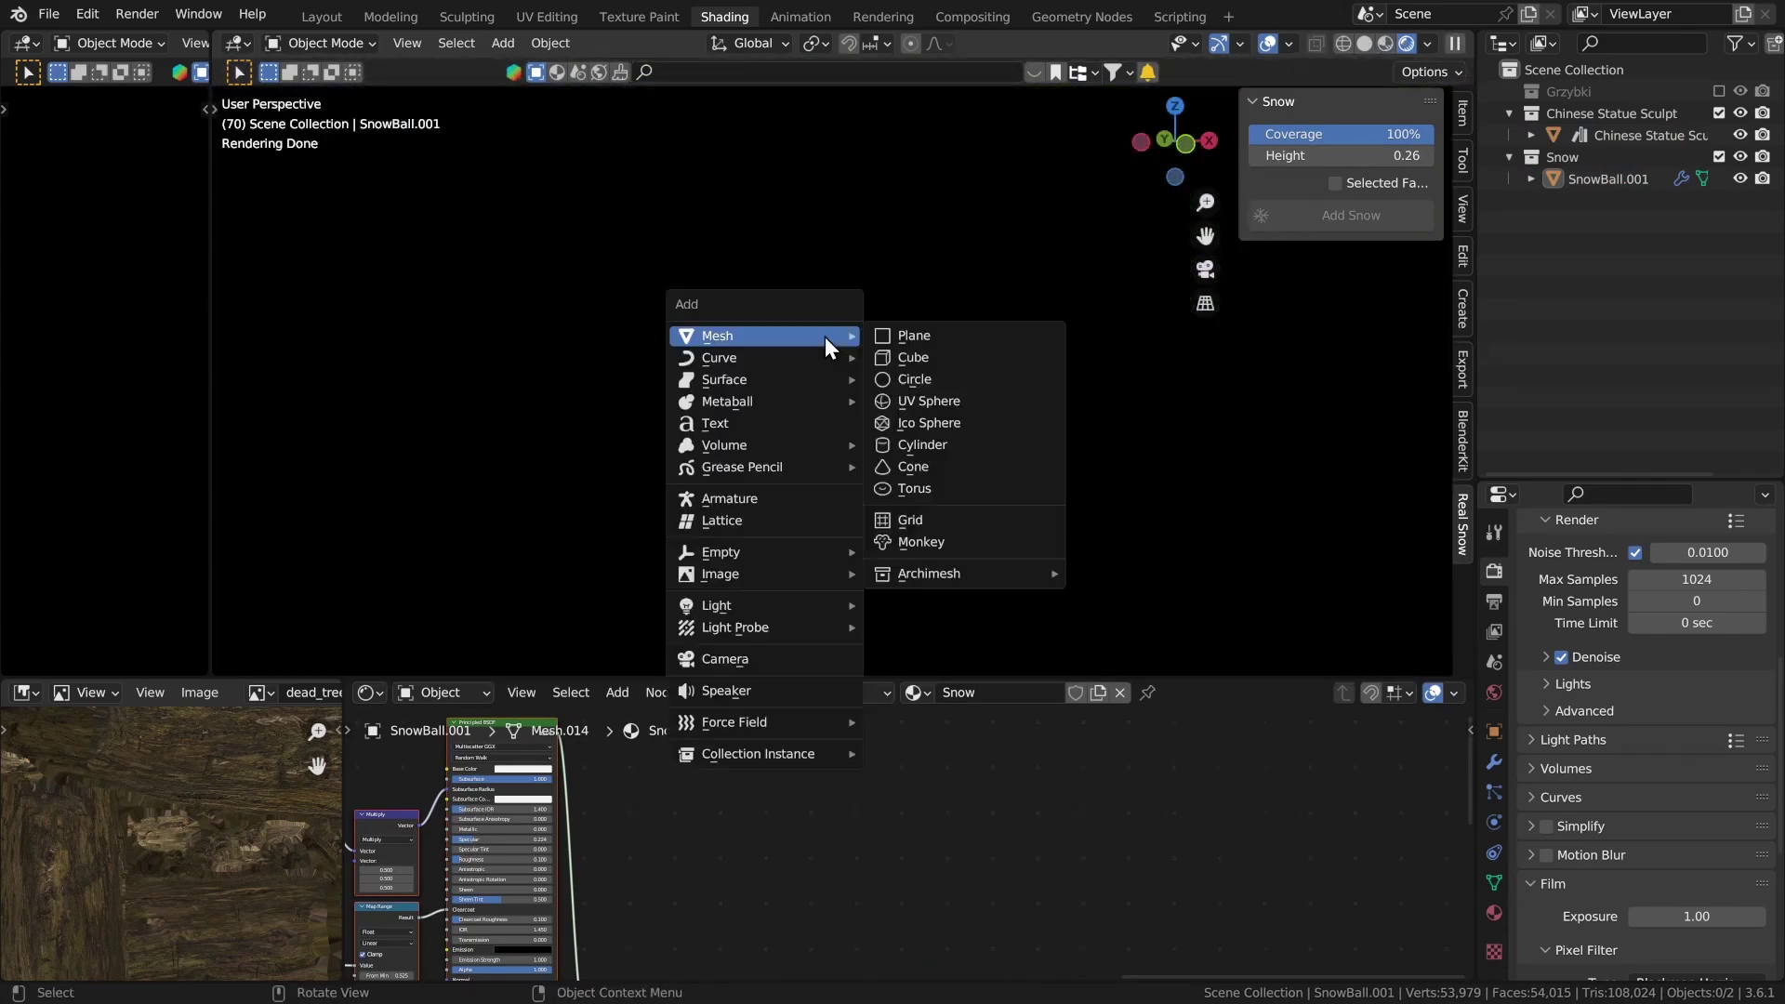
pyautogui.click(911, 605)
pyautogui.moveTo(884, 462)
pyautogui.mouseDown(button='middle')
pyautogui.moveTo(1053, 679)
pyautogui.moveTo(972, 462)
pyautogui.mouseUp(button='middle')
# Duplicate the point light twice around the statue, creating Point.001 and Point.002.
pyautogui.hotkey('ctrl', 'alt', 'space')
pyautogui.hotkey('shift', 'd')
pyautogui.click(1231, 359)
pyautogui.hotkey('shift', 'd')
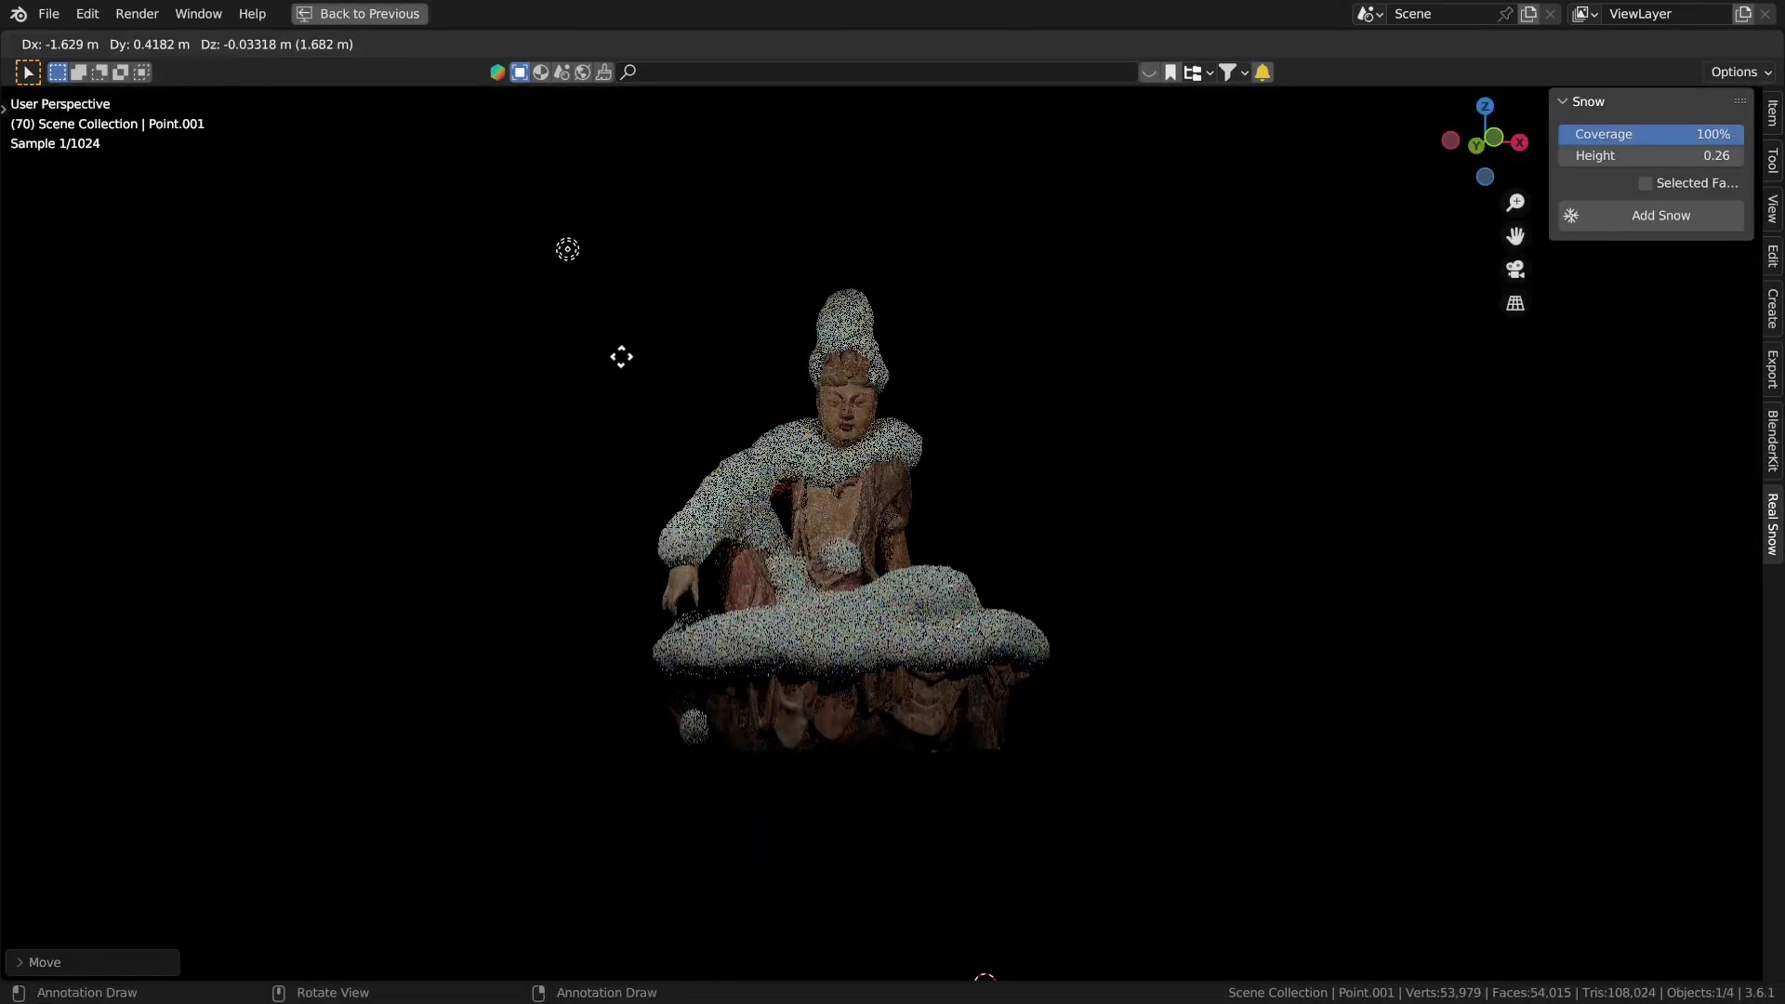
pyautogui.click(1214, 738)
pyautogui.scroll(3, 1134, 679)
pyautogui.moveTo(1069, 634); pyautogui.dragTo(1056, 450, button='middle')
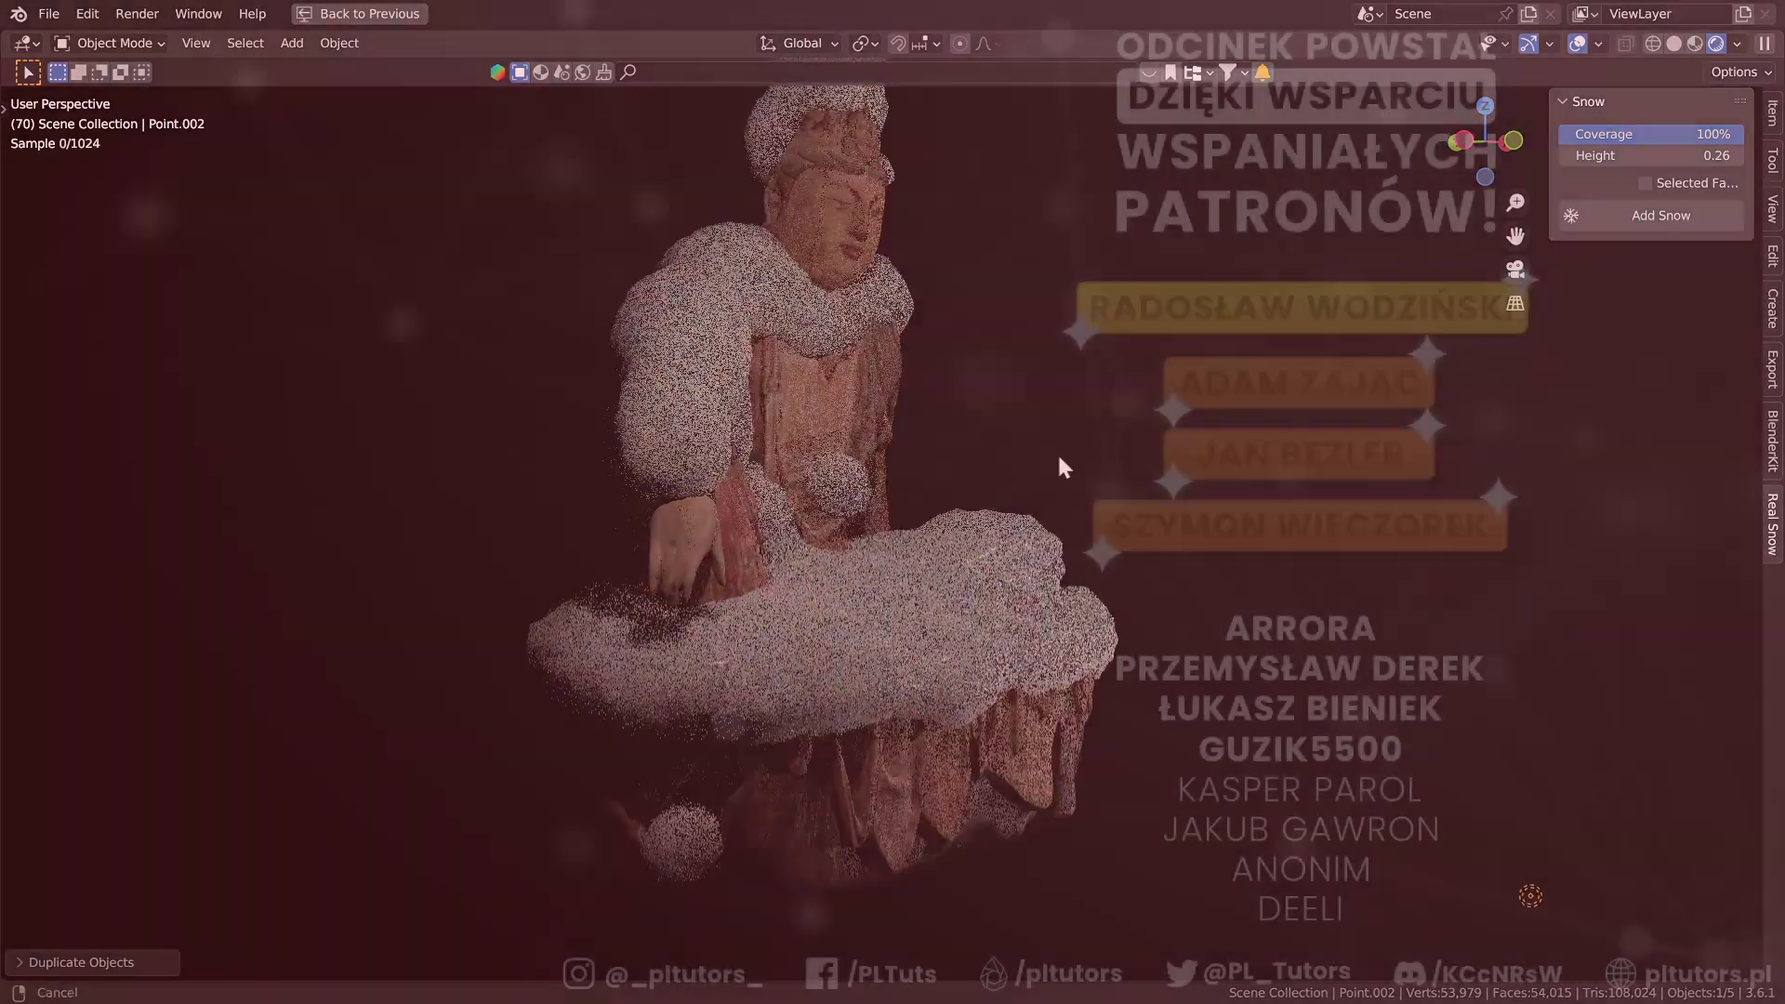